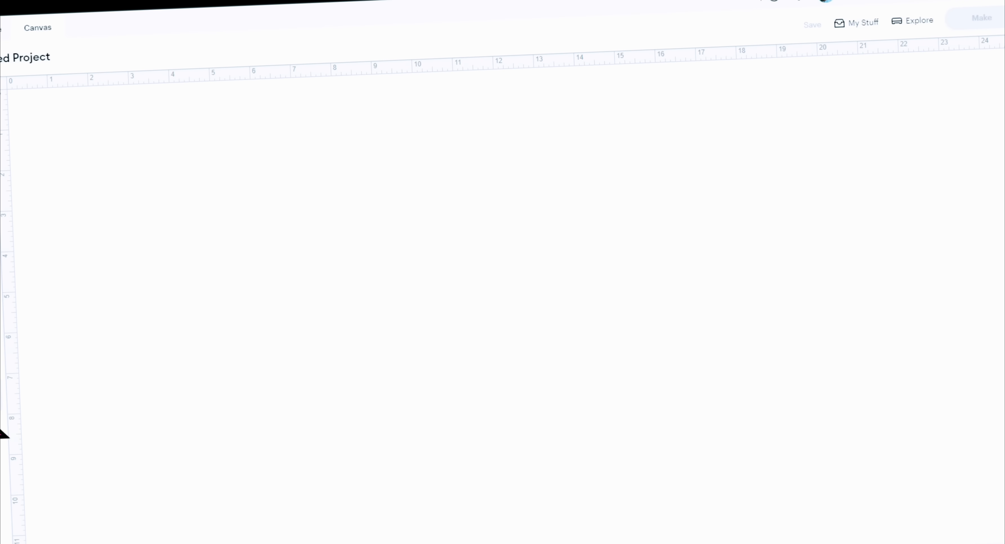
Add the All American Chick image from the recent uploads to the canvas and collapse the image library.
{"action": "left_click", "coordinate": [0, 391]}
{"action": "left_click", "coordinate": [221, 508]}
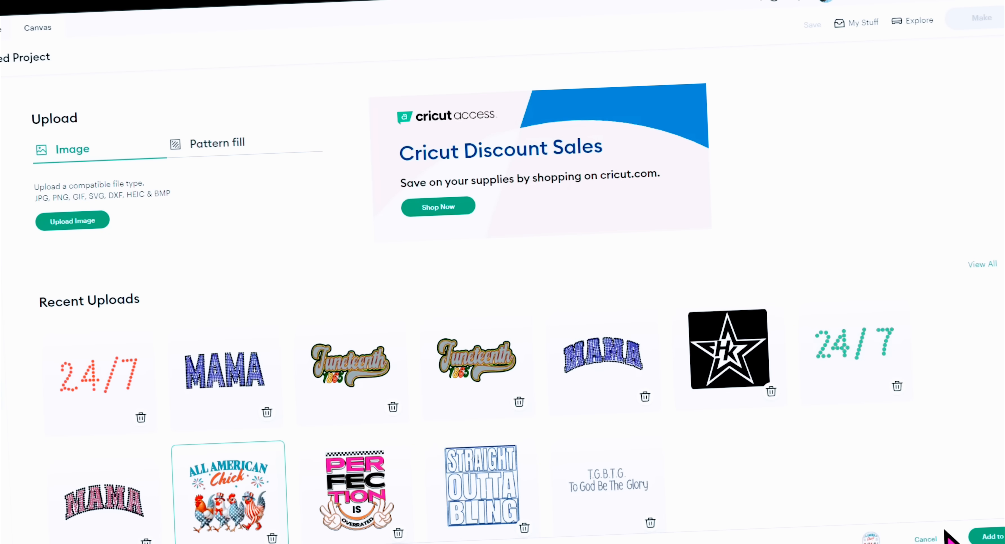
{"action": "left_click", "coordinate": [990, 541]}
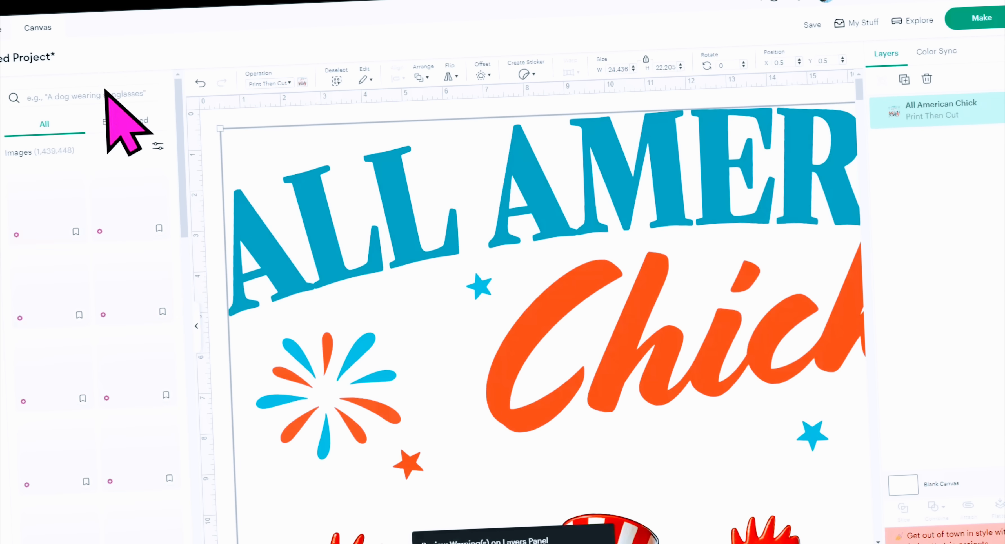
{"action": "left_click", "coordinate": [196, 326]}
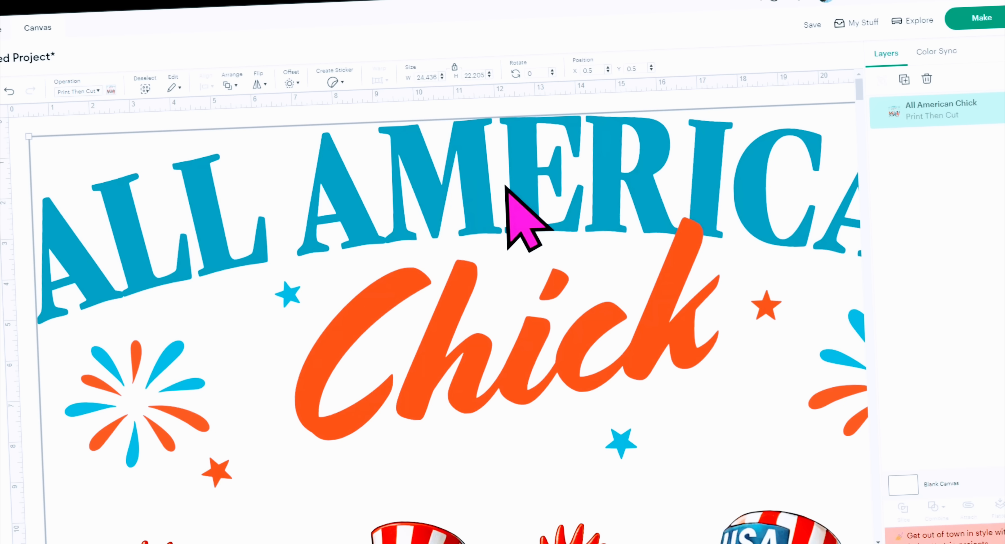
Shrink the All American Chick design to about 14.03 x 12.75 in and move it near the canvas origin.
{"action": "left_click_drag", "start_coordinate": [29, 136], "coordinate": [351, 405]}
{"action": "left_click_drag", "start_coordinate": [446, 406], "coordinate": [168, 242]}
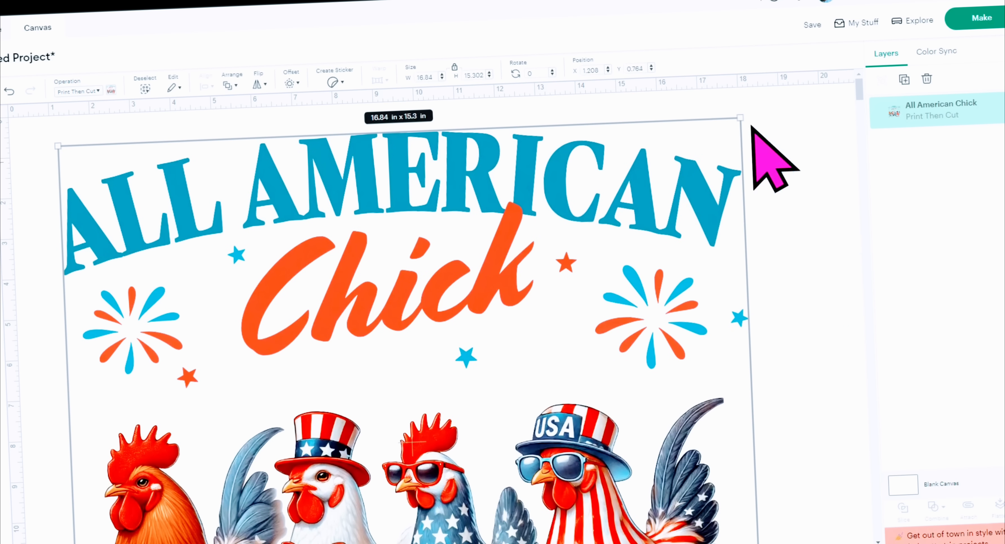
{"action": "left_click_drag", "start_coordinate": [740, 117], "coordinate": [630, 226]}
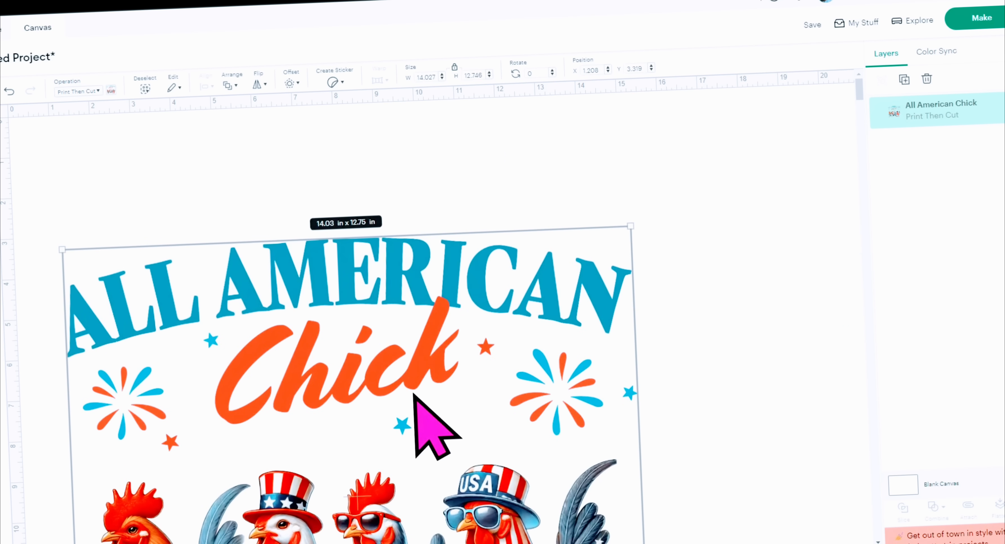
{"action": "left_click_drag", "start_coordinate": [395, 353], "coordinate": [386, 314]}
{"action": "left_click_drag", "start_coordinate": [349, 365], "coordinate": [335, 336]}
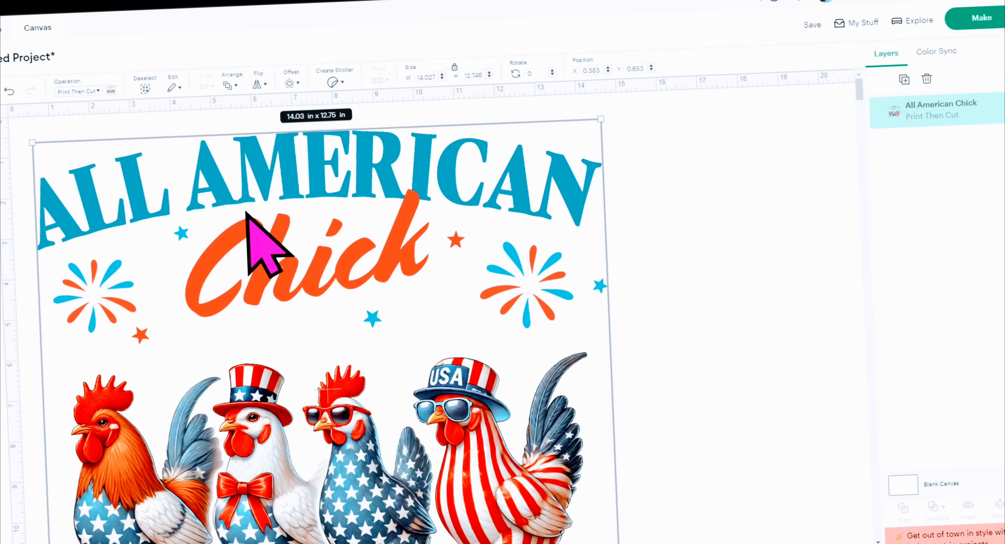
Add the Classic t-shirts template to the canvas and set its size to Medium.
{"action": "left_click", "coordinate": [9, 172]}
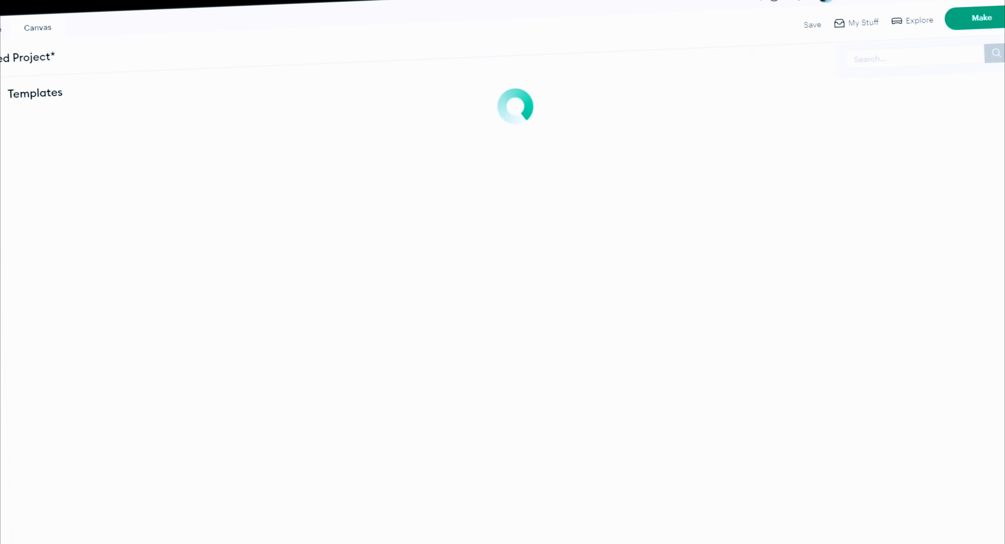
{"action": "scroll", "coordinate": [558, 419], "scroll_direction": "down", "scroll_amount": 5}
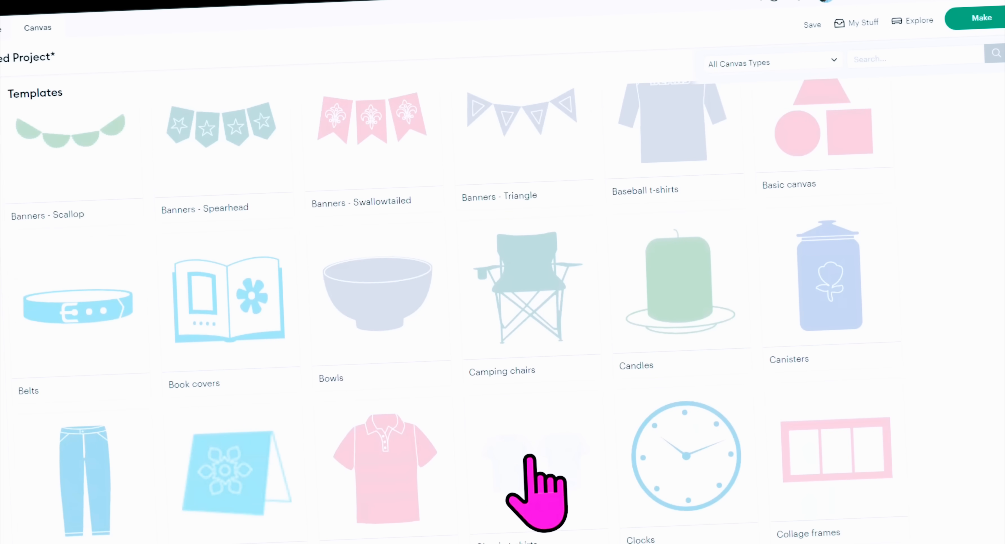
{"action": "left_click", "coordinate": [530, 457]}
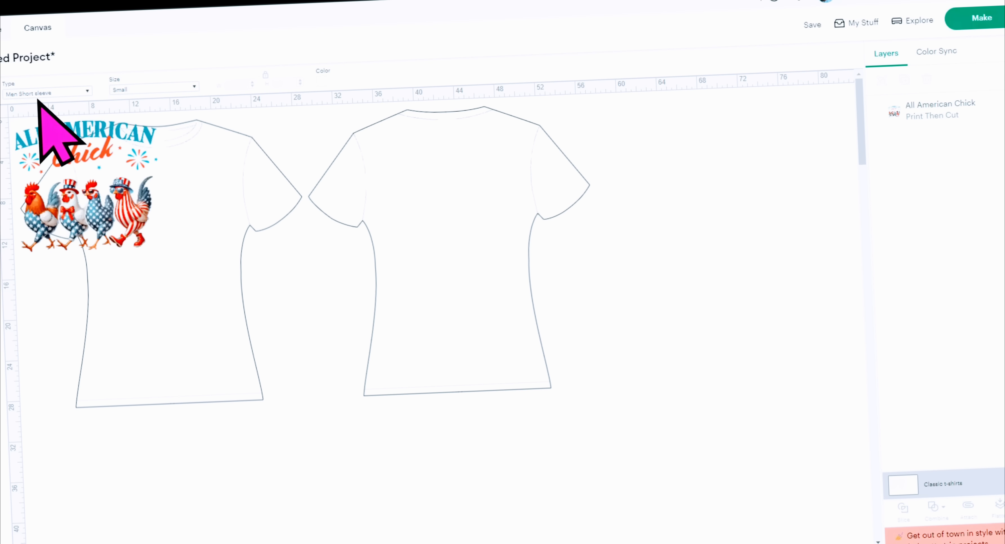
{"action": "left_click", "coordinate": [191, 88]}
{"action": "left_click", "coordinate": [153, 155]}
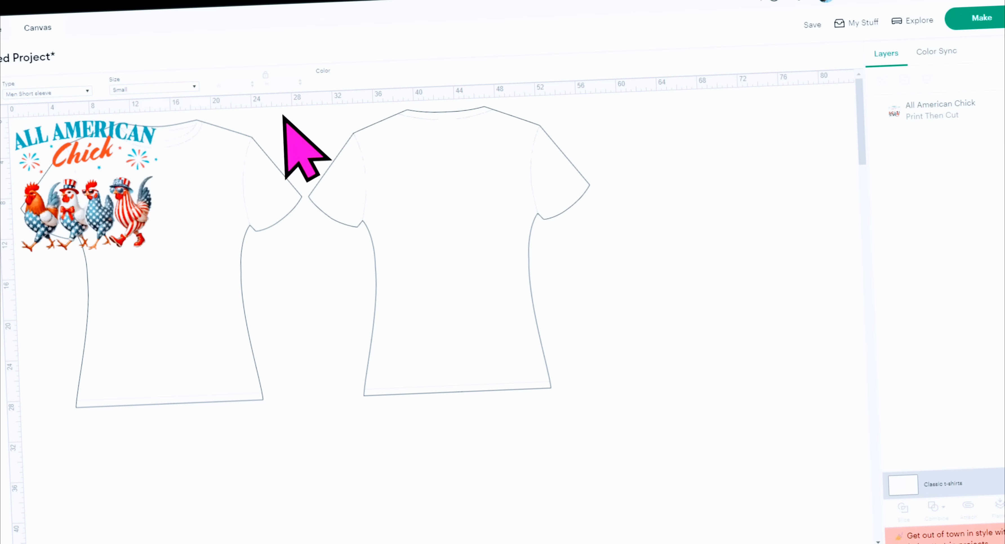
Preview the shirt template in light orange and purple, and set it back to white.
{"action": "left_click", "coordinate": [327, 84]}
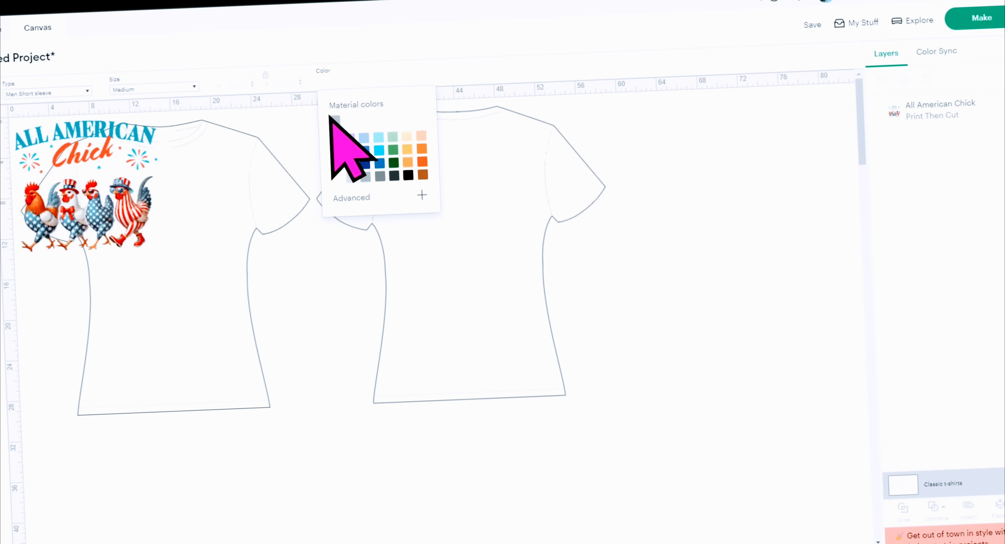
{"action": "left_click", "coordinate": [378, 137]}
{"action": "left_click", "coordinate": [408, 151]}
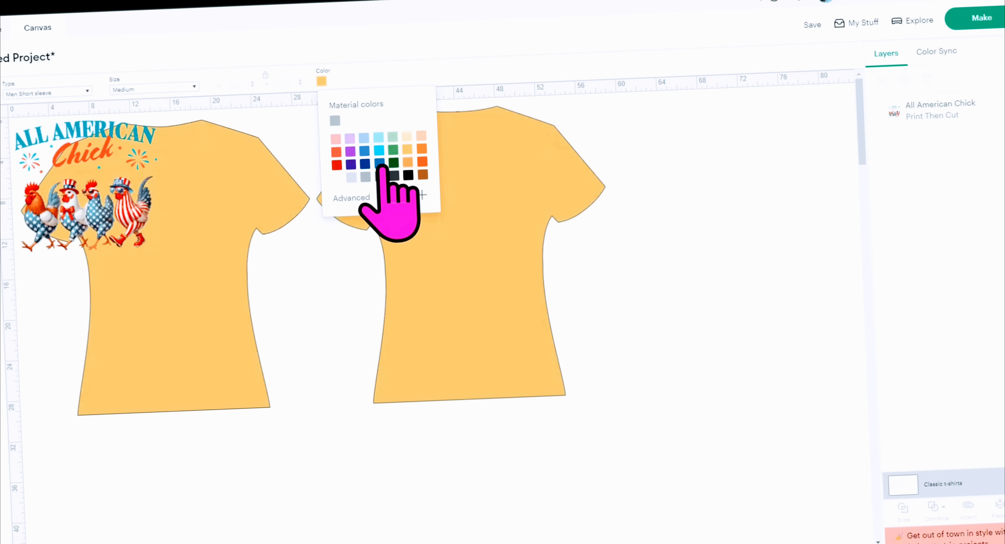
{"action": "left_click", "coordinate": [351, 151]}
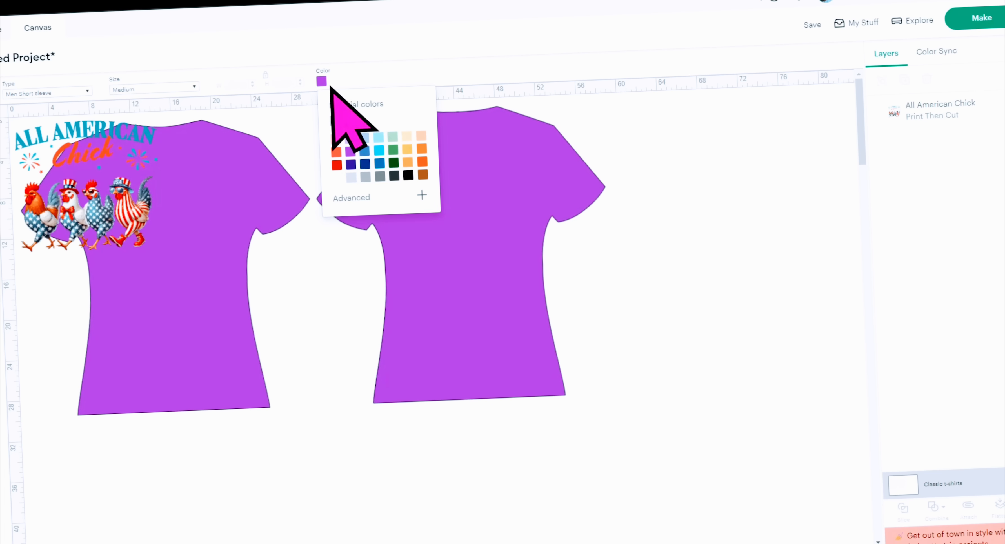
{"action": "left_click", "coordinate": [337, 177]}
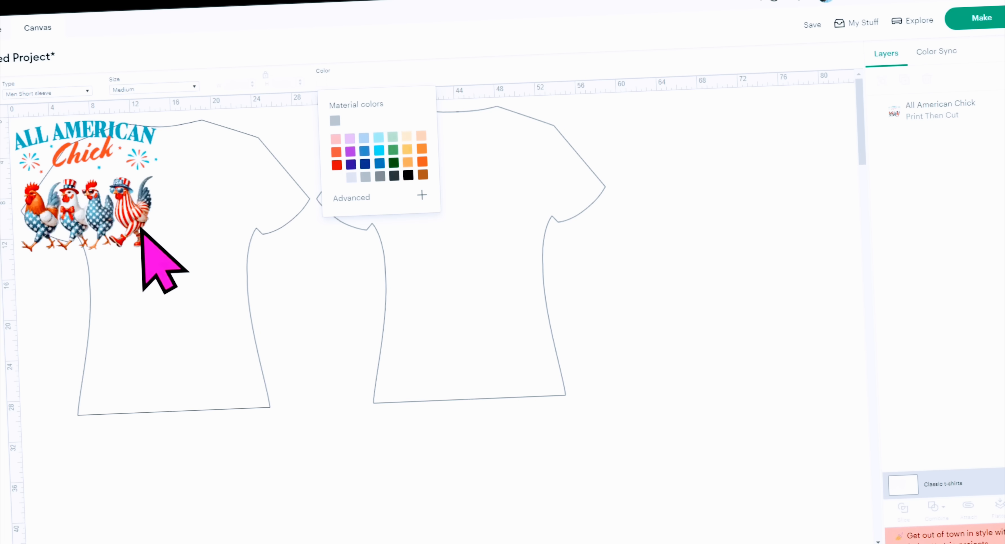
Move the All American Chick design onto the chest of the front shirt outline.
{"action": "left_click_drag", "start_coordinate": [111, 193], "coordinate": [164, 210]}
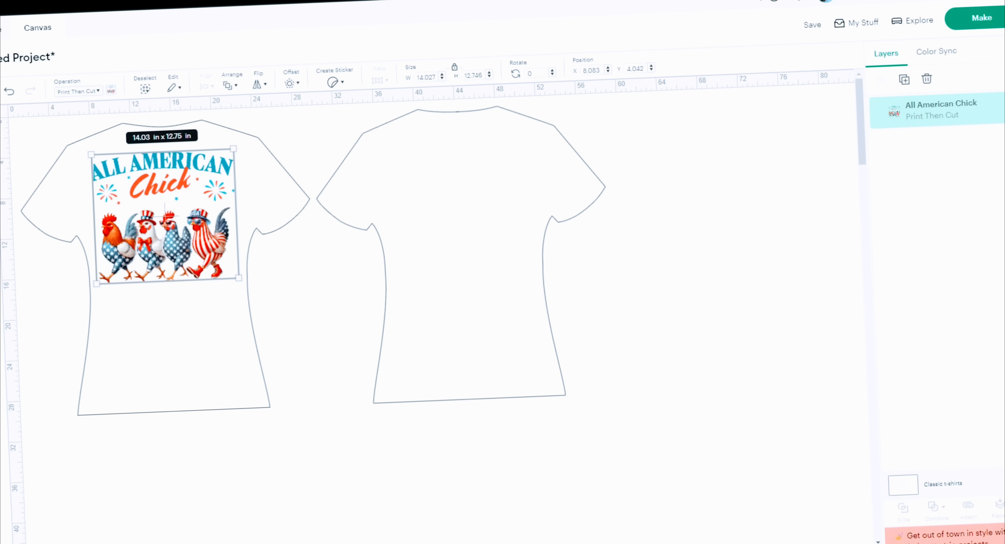
{"action": "key", "text": "ctrl+plus"}
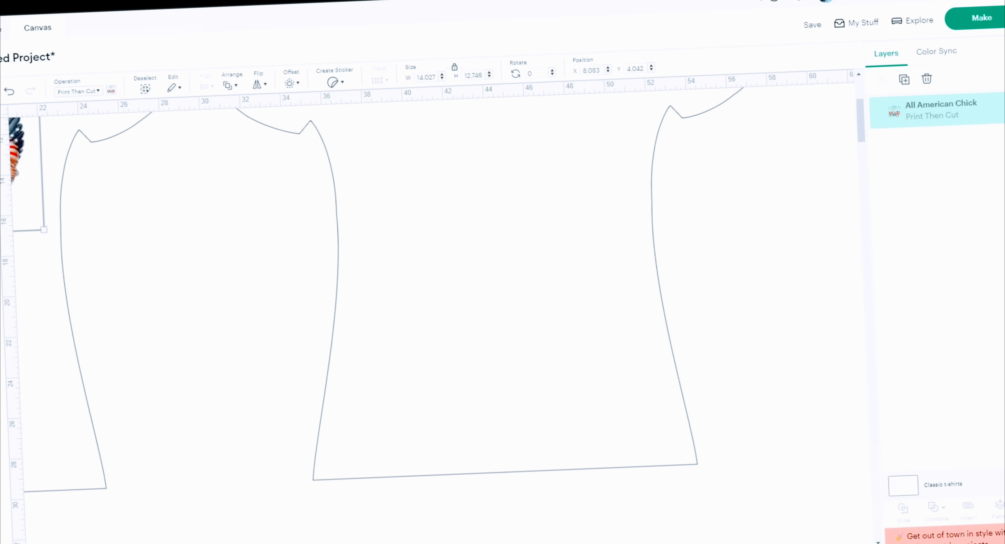
{"action": "scroll", "coordinate": [371, 384], "scroll_direction": "left", "scroll_amount": 10}
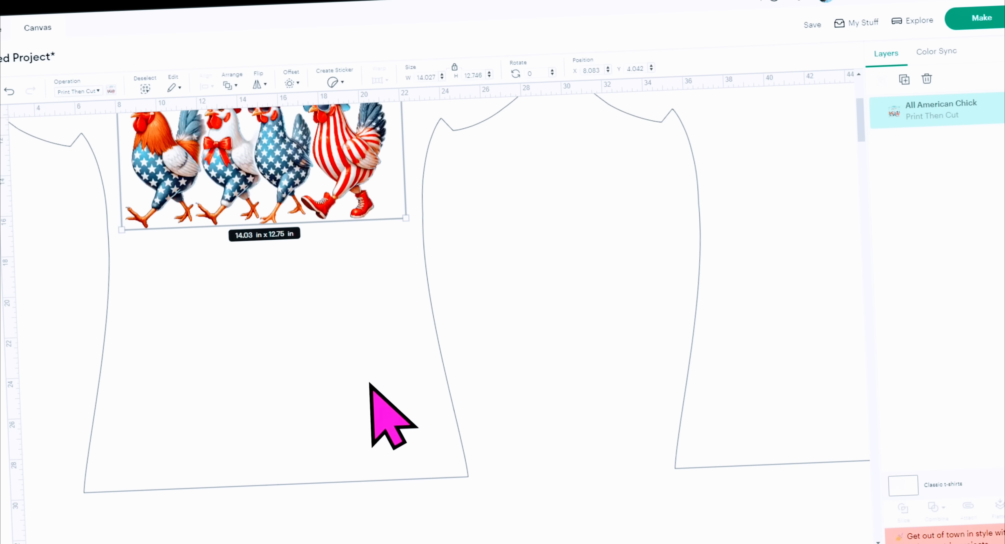
{"action": "scroll", "coordinate": [370, 383], "scroll_direction": "up", "scroll_amount": 6}
{"action": "left_click_drag", "start_coordinate": [244, 292], "coordinate": [244, 295]}
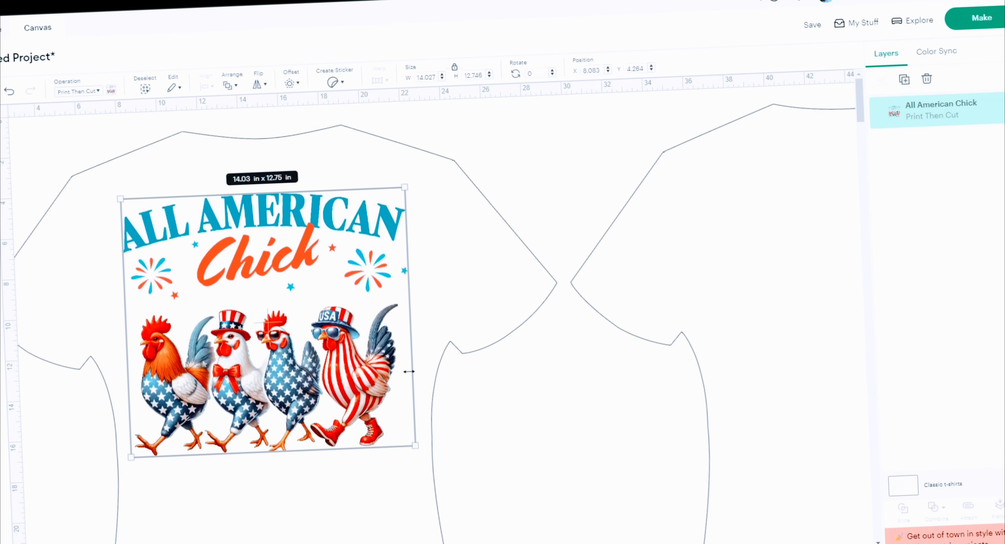
Reduce the design to about 10.56 x 9.59 in and center it on the front shirt's chest.
{"action": "left_click_drag", "start_coordinate": [416, 446], "coordinate": [345, 384]}
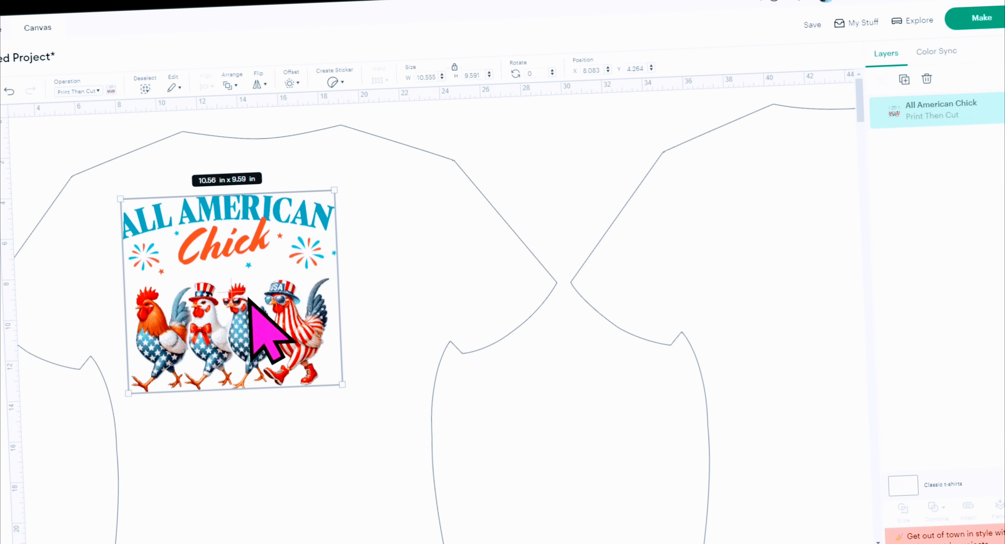
{"action": "left_click_drag", "start_coordinate": [239, 295], "coordinate": [270, 305]}
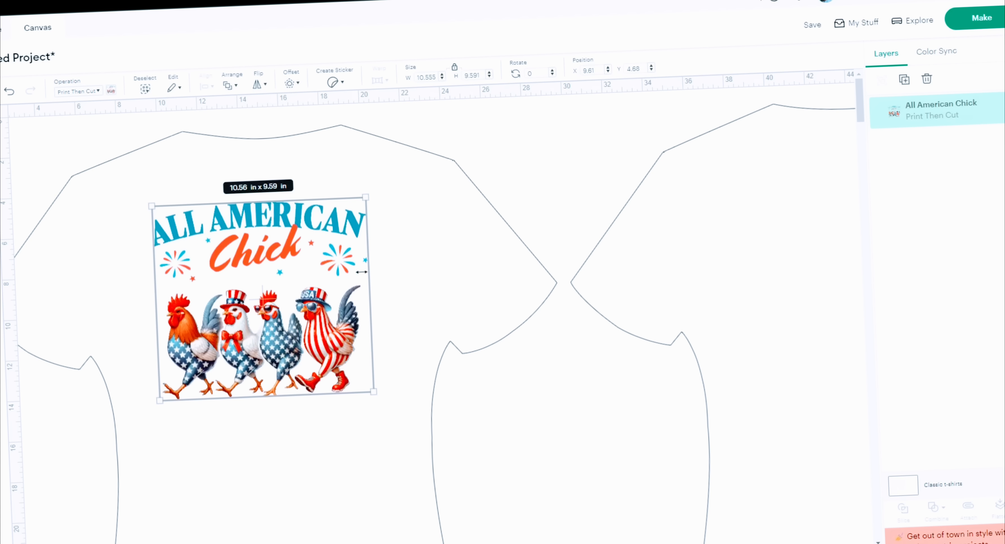
{"action": "left_click_drag", "start_coordinate": [265, 293], "coordinate": [270, 293]}
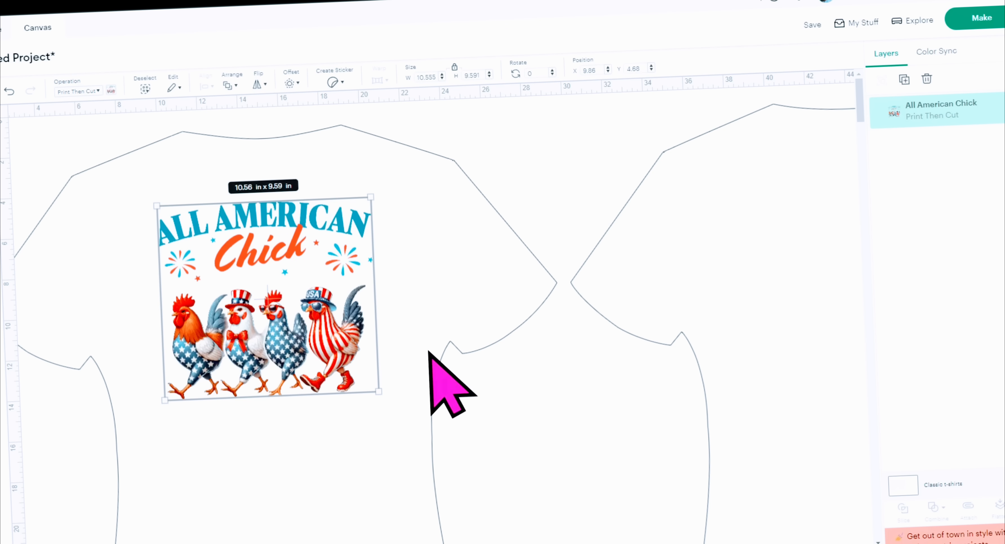
Enlarge the design slightly to about 10.75 in wide and set its height to 10 in.
{"action": "mouse_move", "coordinate": [1001, 117]}
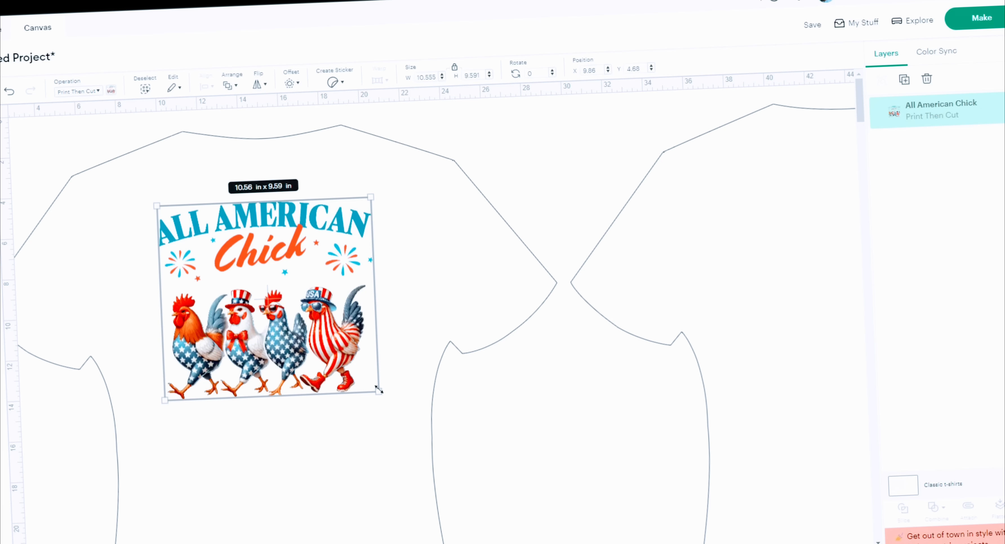
{"action": "left_click_drag", "start_coordinate": [379, 389], "coordinate": [383, 393]}
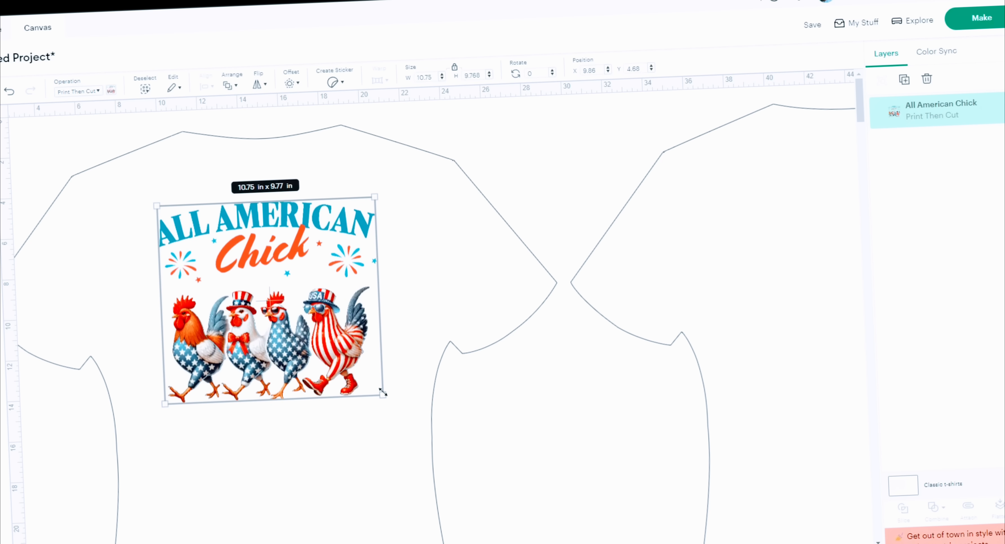
{"action": "left_click_drag", "start_coordinate": [301, 402], "coordinate": [301, 407]}
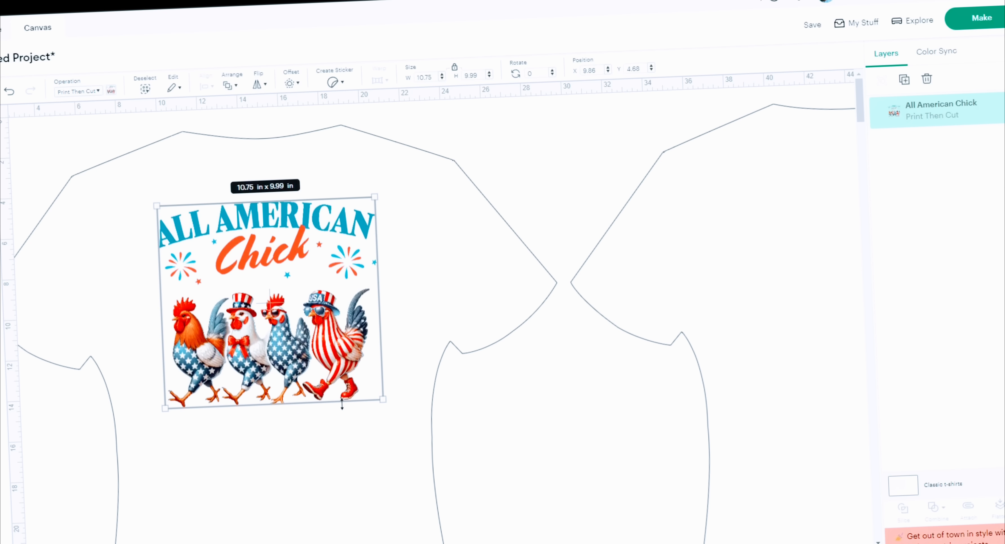
{"action": "left_click", "coordinate": [471, 75]}
{"action": "type", "text": "10"}
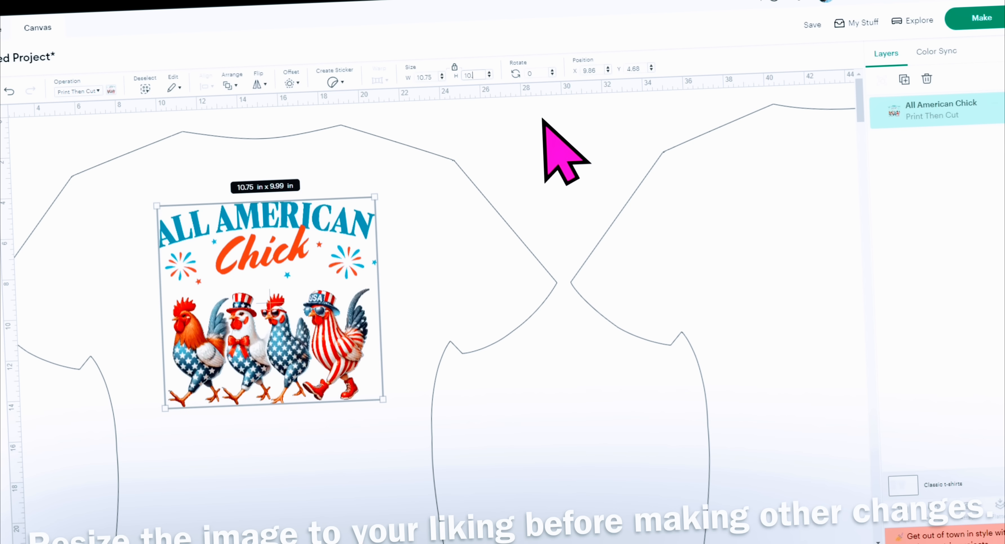
{"action": "type", "text": "."}
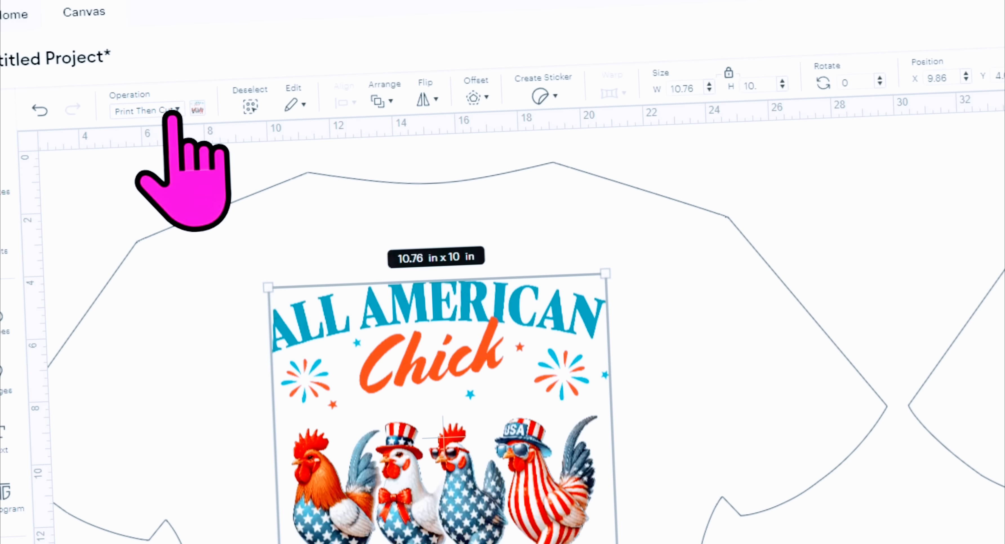
Change the design's operation from Print Then Cut to Basic Cut.
{"action": "left_click", "coordinate": [173, 111]}
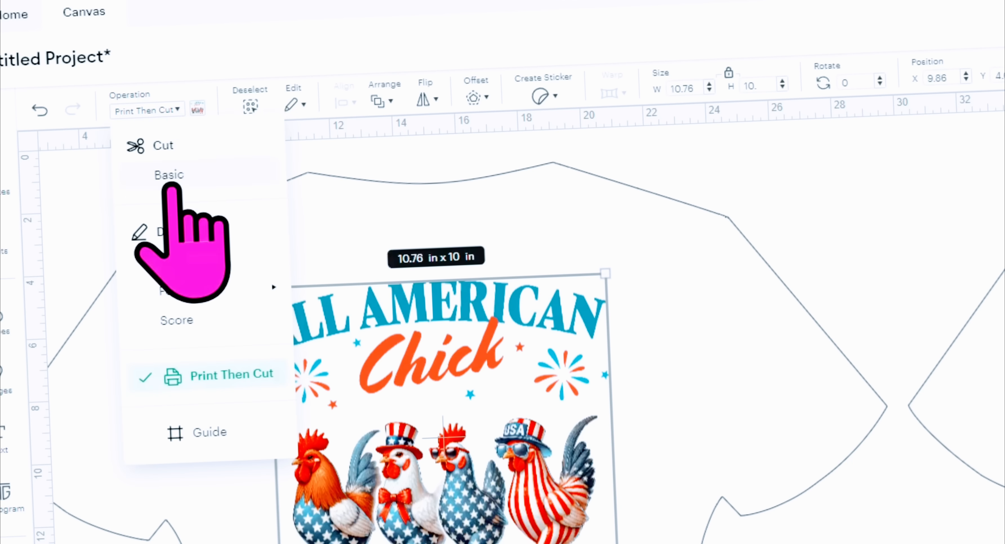
{"action": "left_click", "coordinate": [166, 174]}
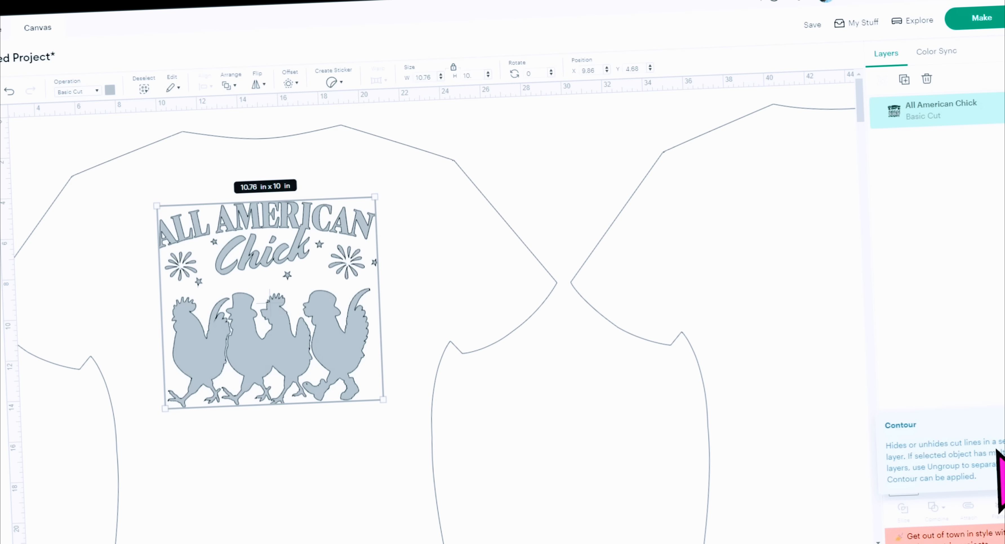
Duplicate the Basic Cut design and place the two copies one above the other, away from the shirt's chest.
{"action": "right_click", "coordinate": [273, 294]}
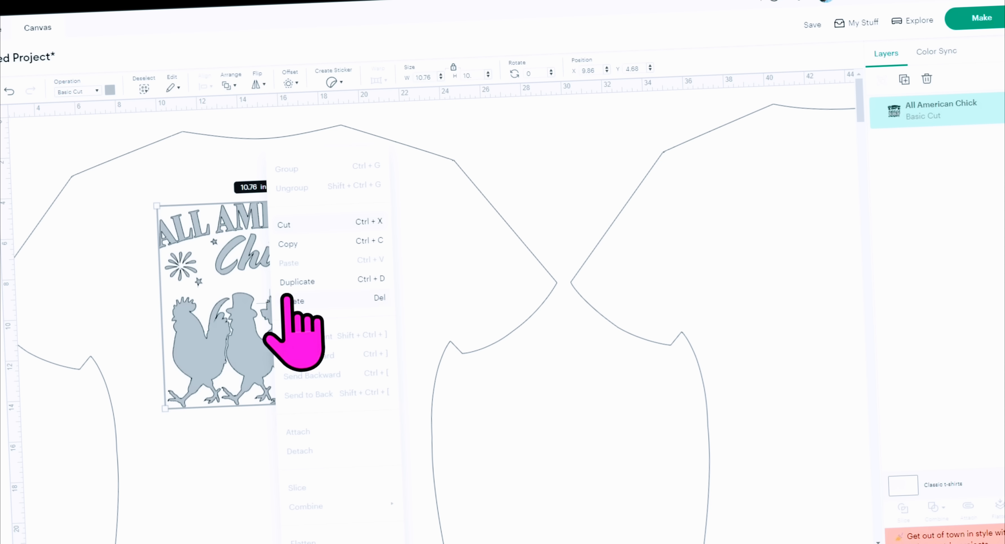
{"action": "left_click", "coordinate": [299, 283]}
{"action": "left_click_drag", "start_coordinate": [287, 320], "coordinate": [146, 482]}
{"action": "left_click_drag", "start_coordinate": [280, 308], "coordinate": [129, 223]}
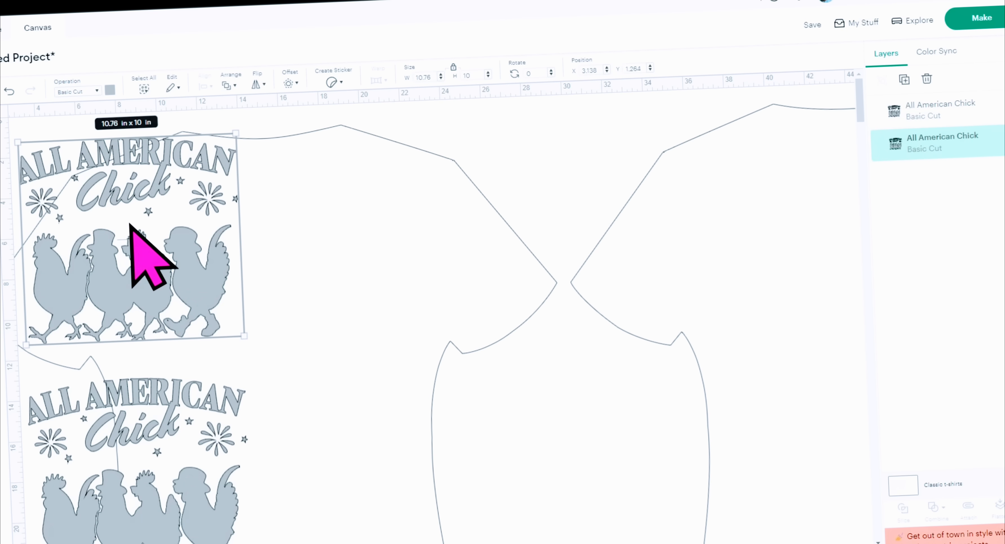
Hide all contours of the lower copy except the silhouettes of the four chickens.
{"action": "left_click", "coordinate": [136, 488]}
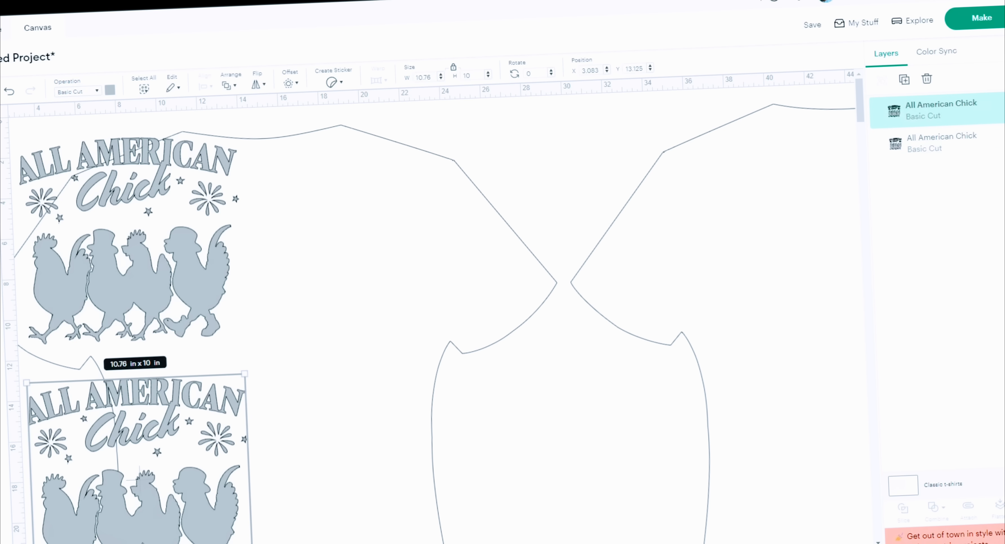
{"action": "left_click", "coordinate": [1004, 503]}
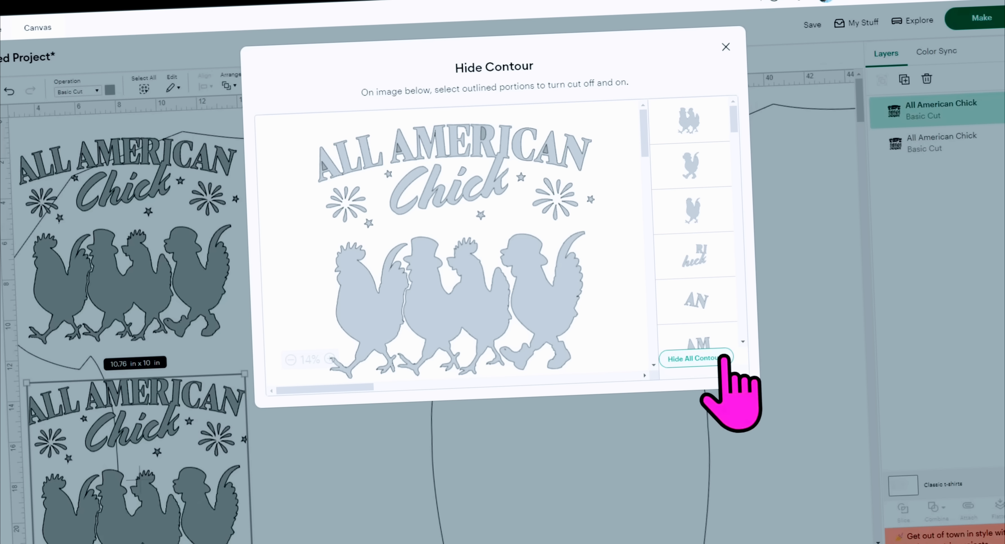
{"action": "left_click", "coordinate": [711, 361]}
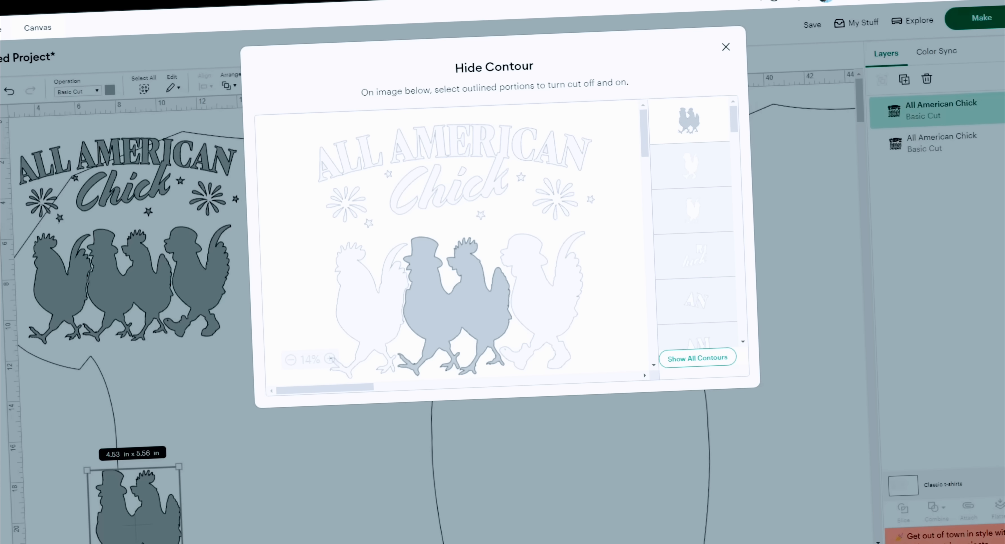
{"action": "left_click", "coordinate": [562, 290]}
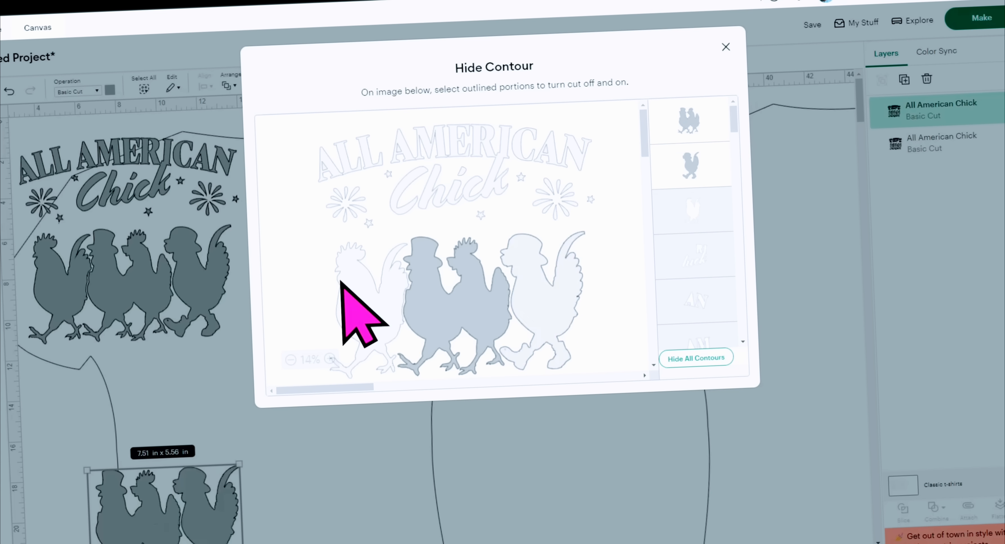
{"action": "left_click", "coordinate": [357, 307]}
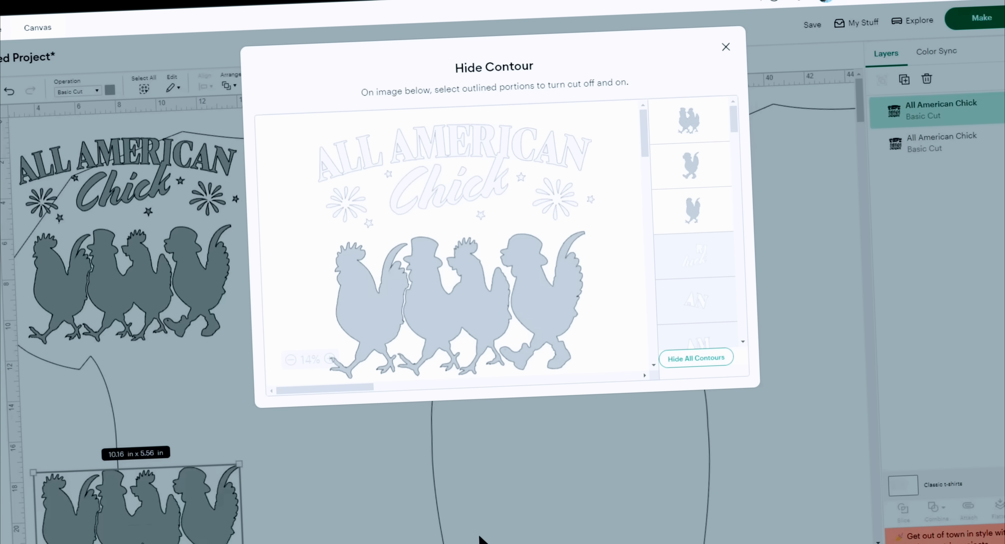
Finish the contour edit and swap the two copies, placing the chicken silhouettes above the complete design.
{"action": "left_click", "coordinate": [726, 47]}
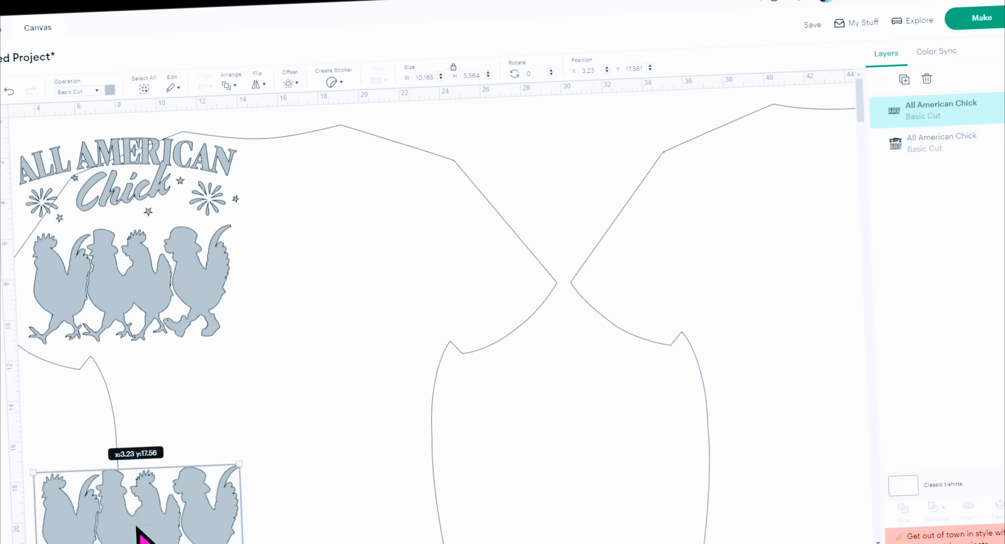
{"action": "left_click_drag", "start_coordinate": [138, 529], "coordinate": [394, 204]}
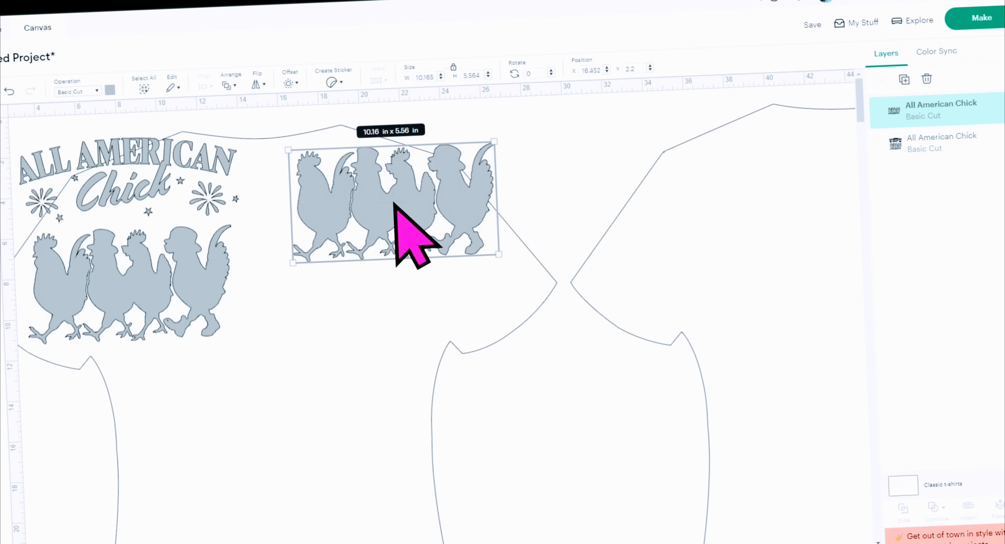
{"action": "left_click_drag", "start_coordinate": [117, 287], "coordinate": [124, 514]}
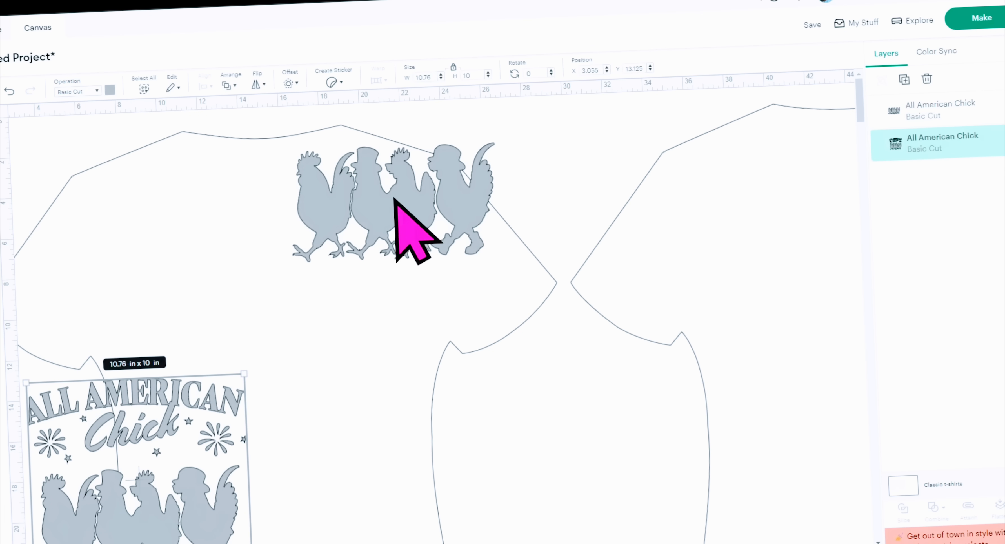
{"action": "left_click_drag", "start_coordinate": [396, 199], "coordinate": [122, 217]}
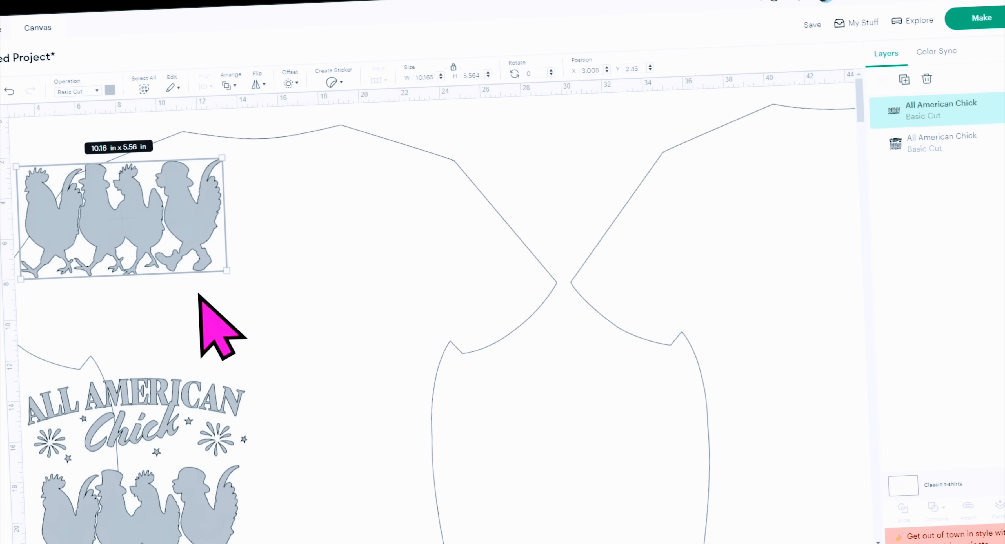
Hide all contours of the complete copy and turn the "ALL AMERICAN Chick" lettering back on.
{"action": "left_click", "coordinate": [103, 492]}
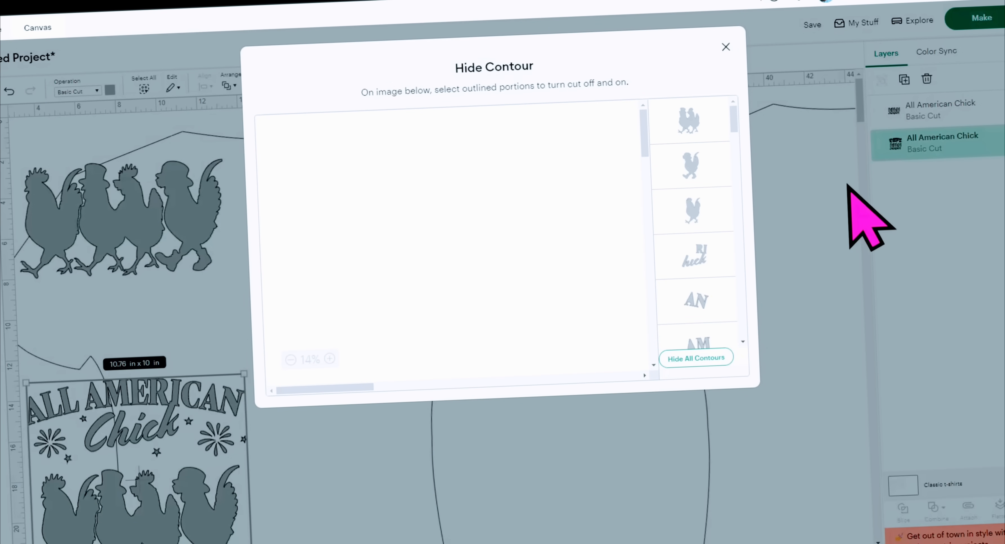
{"action": "left_click", "coordinate": [714, 358]}
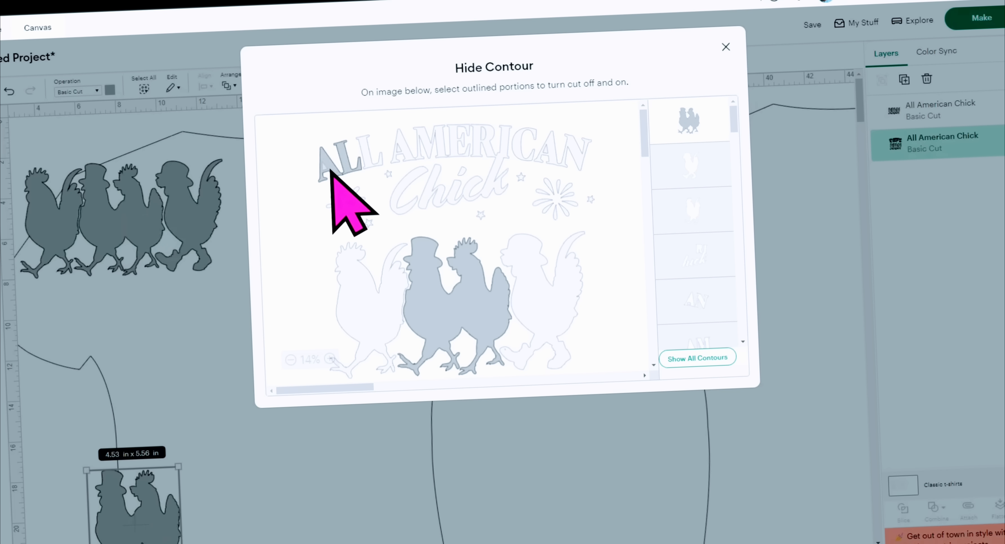
{"action": "left_click", "coordinate": [709, 299]}
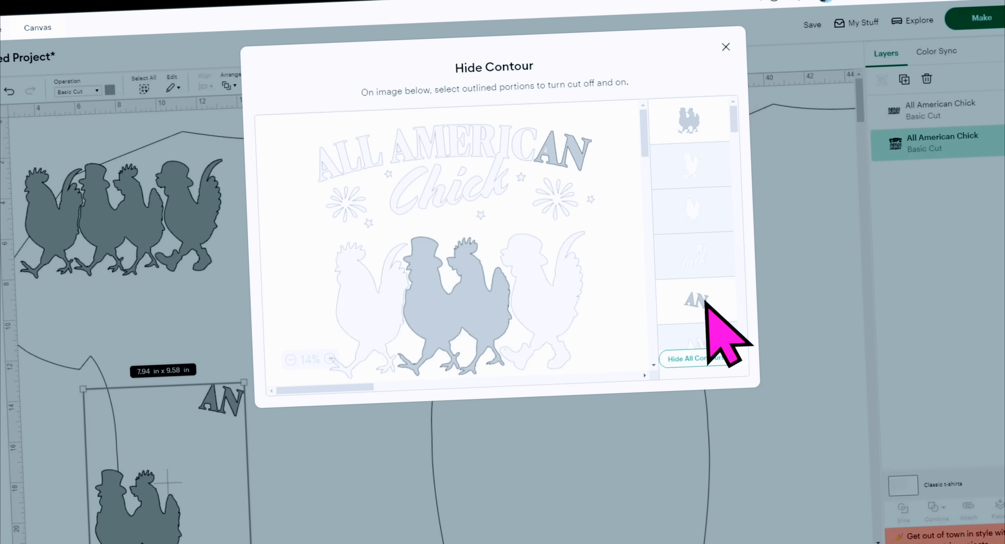
{"action": "left_click", "coordinate": [724, 258]}
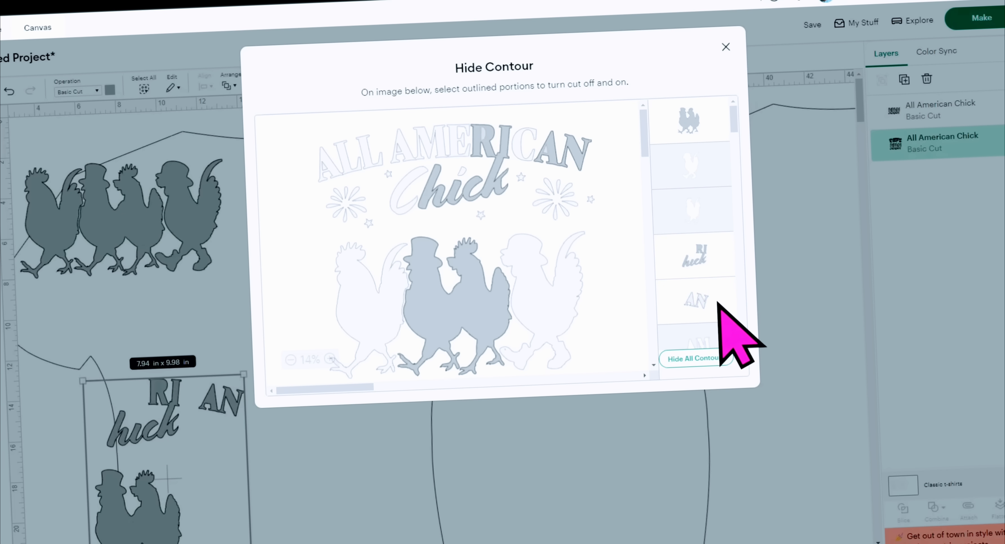
{"action": "scroll", "coordinate": [697, 230], "scroll_direction": "down", "scroll_amount": 2}
{"action": "left_click", "coordinate": [698, 230]}
{"action": "left_click", "coordinate": [700, 271]}
{"action": "left_click", "coordinate": [714, 320]}
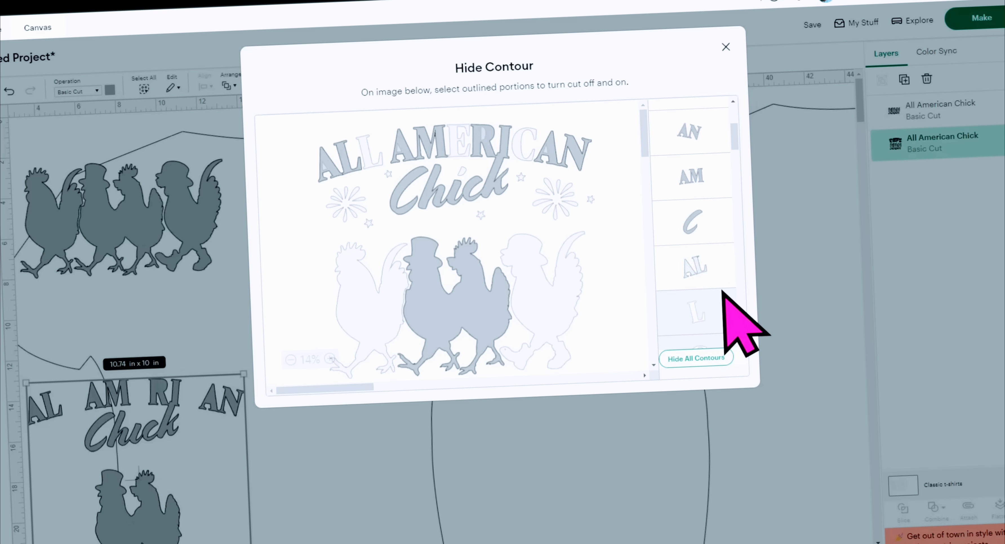
{"action": "scroll", "coordinate": [716, 275], "scroll_direction": "down", "scroll_amount": 4}
{"action": "left_click", "coordinate": [709, 207]}
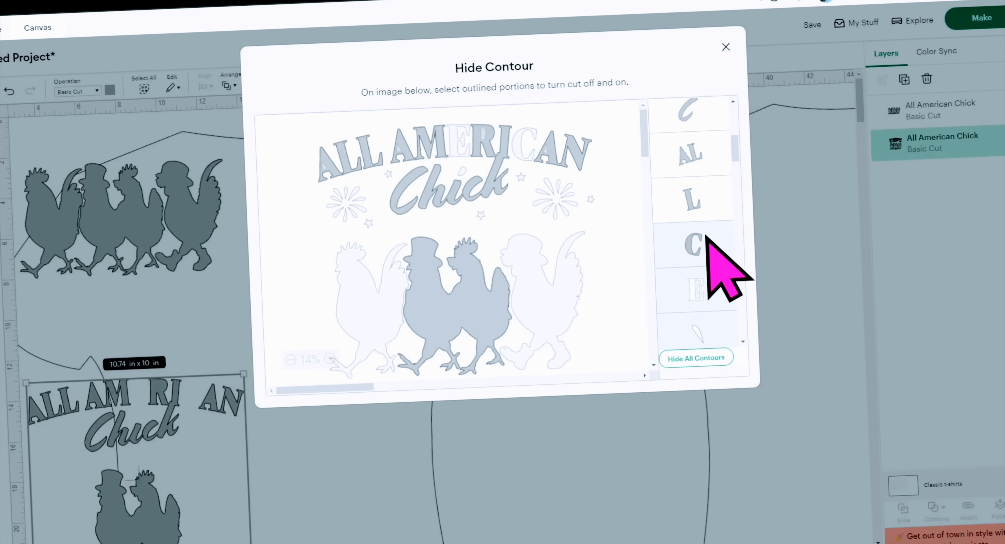
{"action": "left_click", "coordinate": [709, 253]}
{"action": "left_click", "coordinate": [713, 298]}
Turn on three firework streaks: two in the right firework and one in the left.
{"action": "scroll", "coordinate": [721, 308], "scroll_direction": "down", "scroll_amount": 3}
{"action": "left_click", "coordinate": [709, 226]}
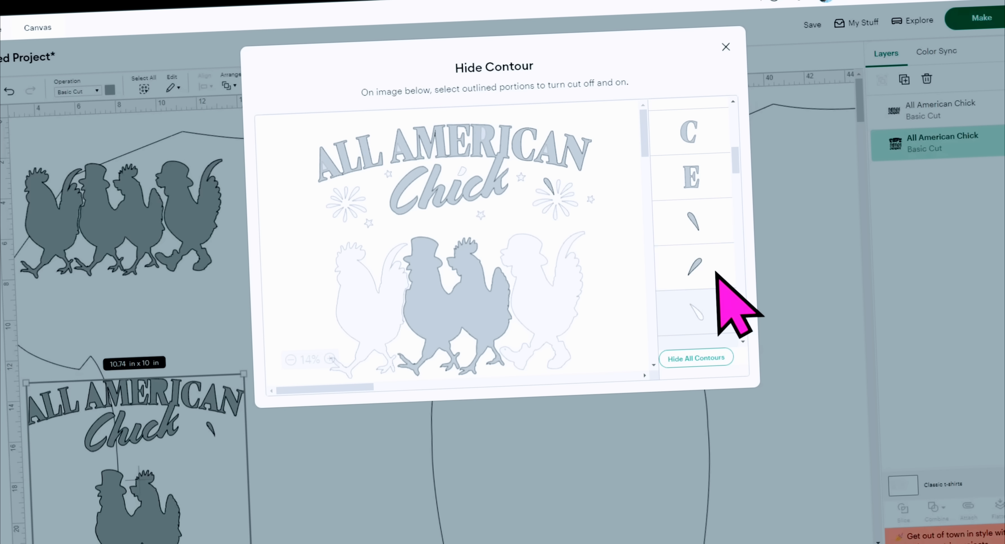
{"action": "left_click", "coordinate": [714, 276]}
{"action": "left_click", "coordinate": [707, 310]}
{"action": "scroll", "coordinate": [707, 312], "scroll_direction": "down", "scroll_amount": 3}
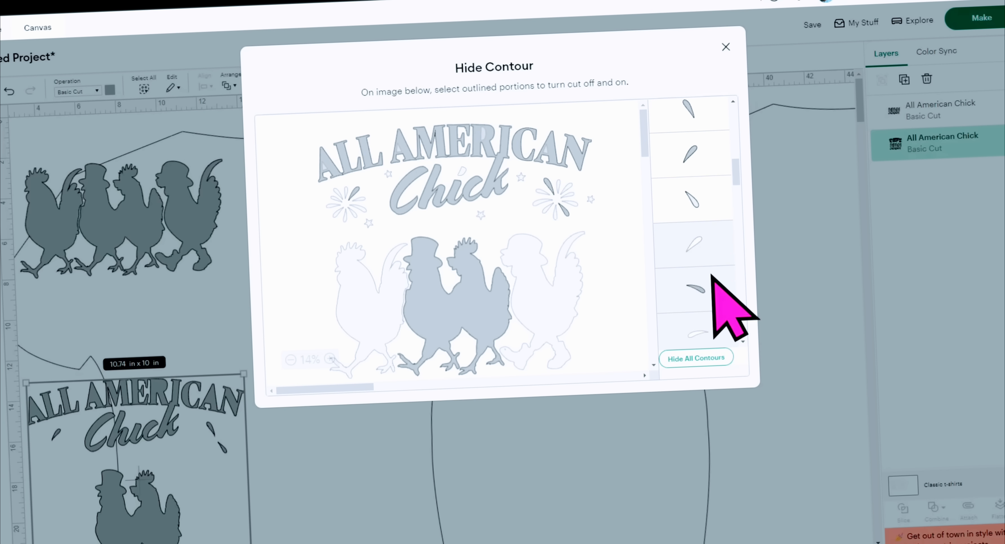
{"action": "scroll", "coordinate": [710, 285], "scroll_direction": "down", "scroll_amount": 3}
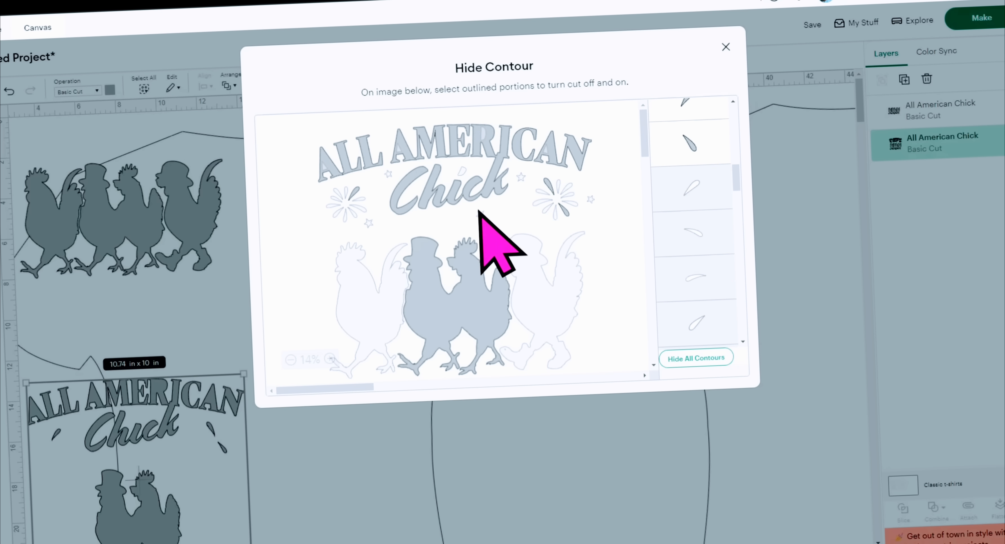
Turn on the star below the left firework, the star above it beside "Chick", and the star under "Chick".
{"action": "left_click", "coordinate": [369, 224]}
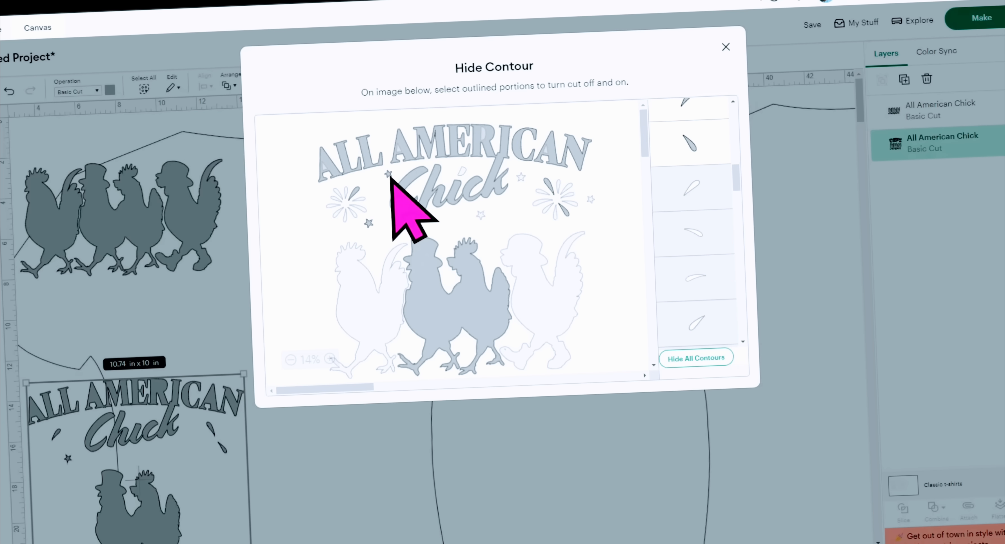
{"action": "left_click", "coordinate": [388, 174]}
{"action": "left_click", "coordinate": [480, 214]}
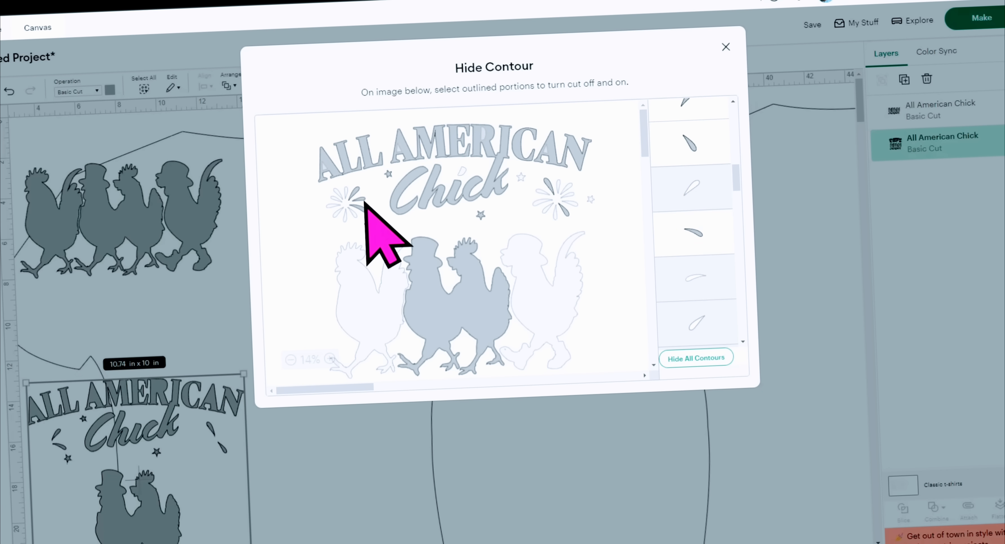
Turn on the remaining streaks of the left firework and hide the joined pair of middle chickens.
{"action": "left_click", "coordinate": [338, 214]}
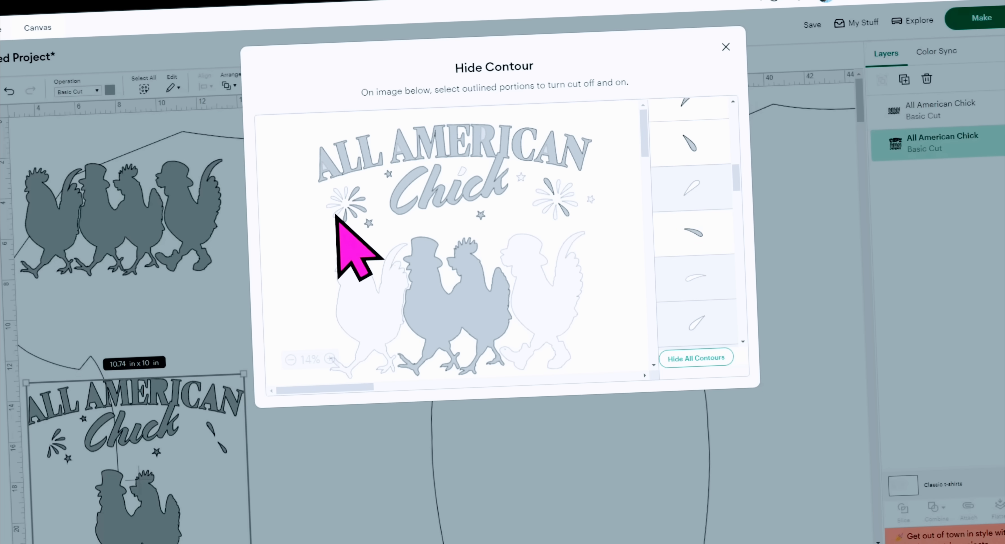
{"action": "left_click", "coordinate": [337, 192]}
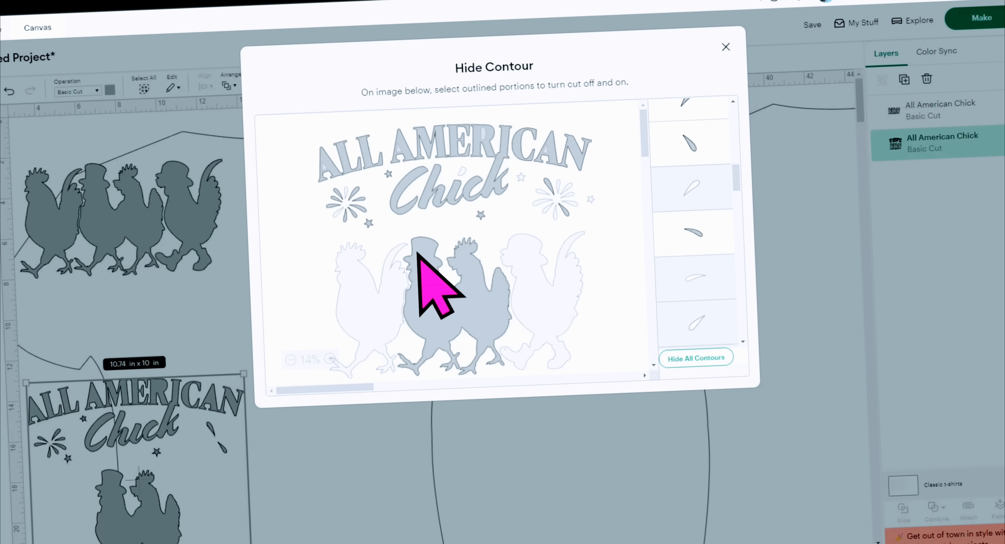
{"action": "left_click", "coordinate": [336, 215]}
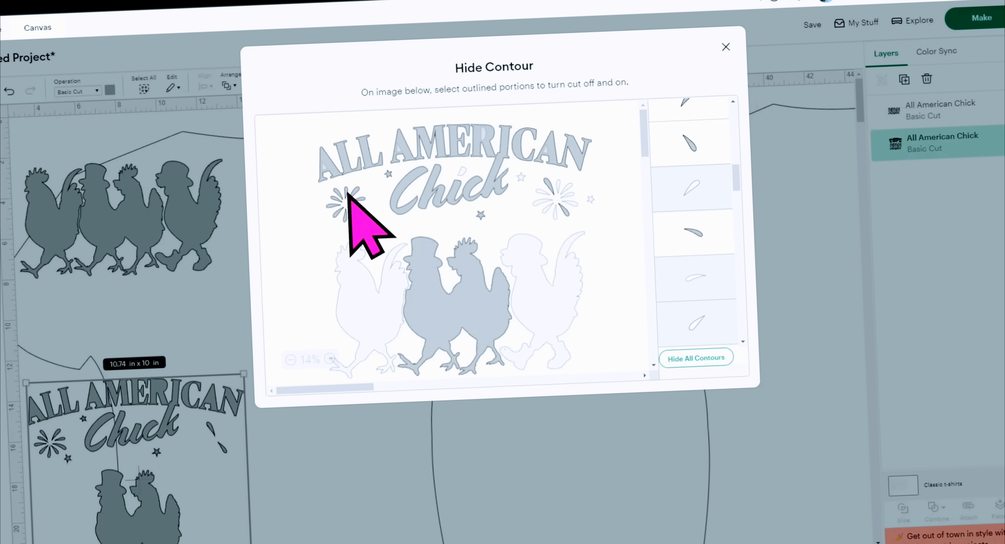
{"action": "left_click", "coordinate": [347, 193]}
{"action": "left_click", "coordinate": [463, 316]}
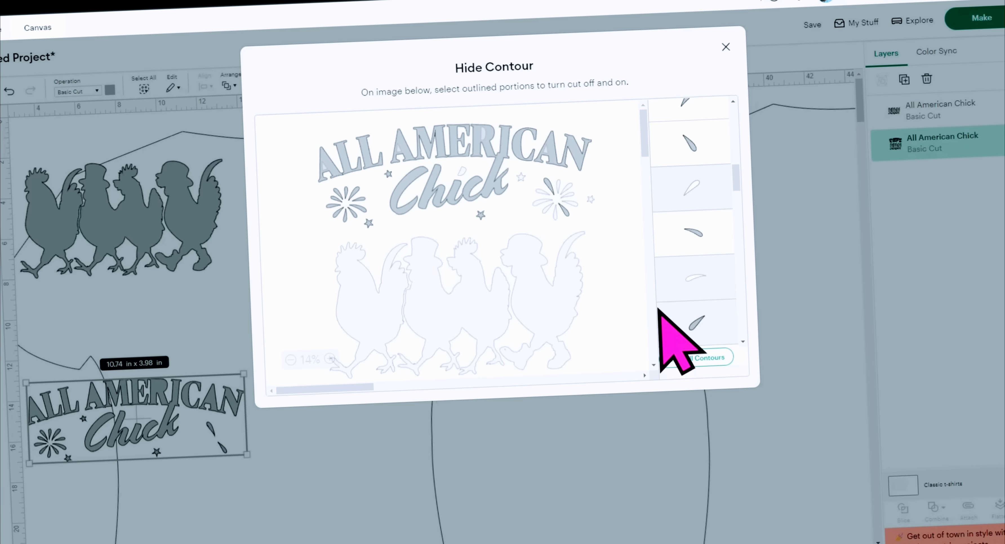
Turn on the remaining streaks of the right firework and the stars on either side of it, and finish the contour edit.
{"action": "left_click", "coordinate": [587, 197]}
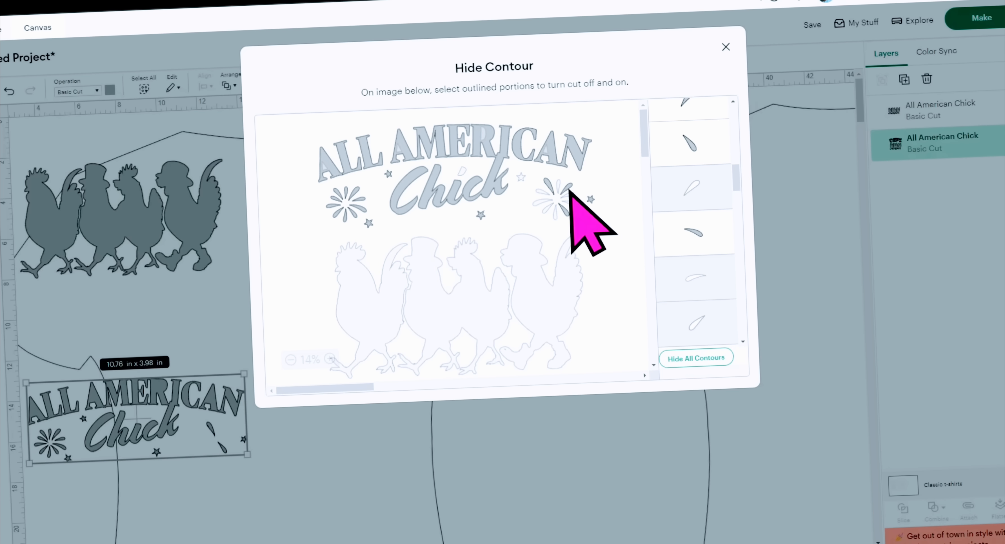
{"action": "left_click", "coordinate": [568, 189]}
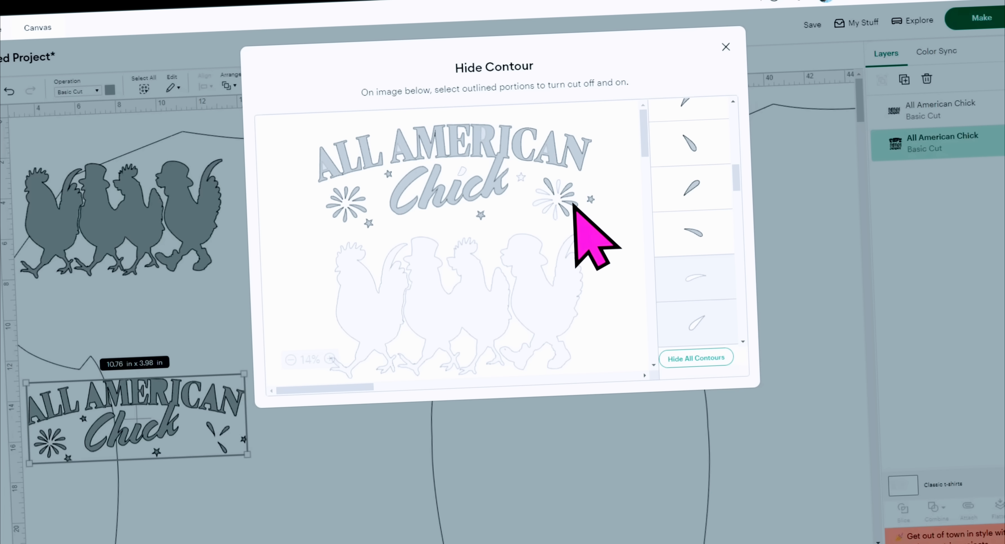
{"action": "left_click", "coordinate": [571, 200]}
{"action": "left_click", "coordinate": [558, 215]}
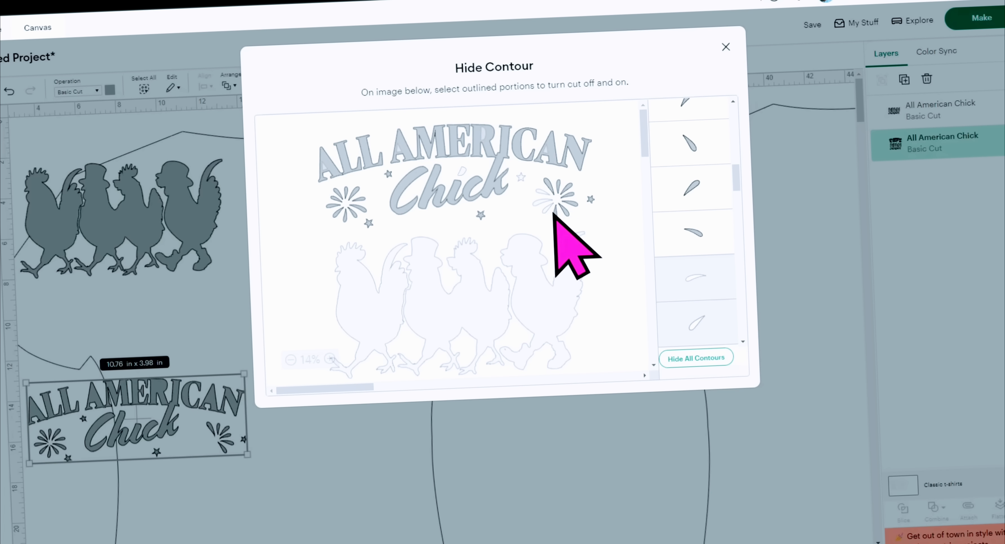
{"action": "left_click", "coordinate": [544, 198]}
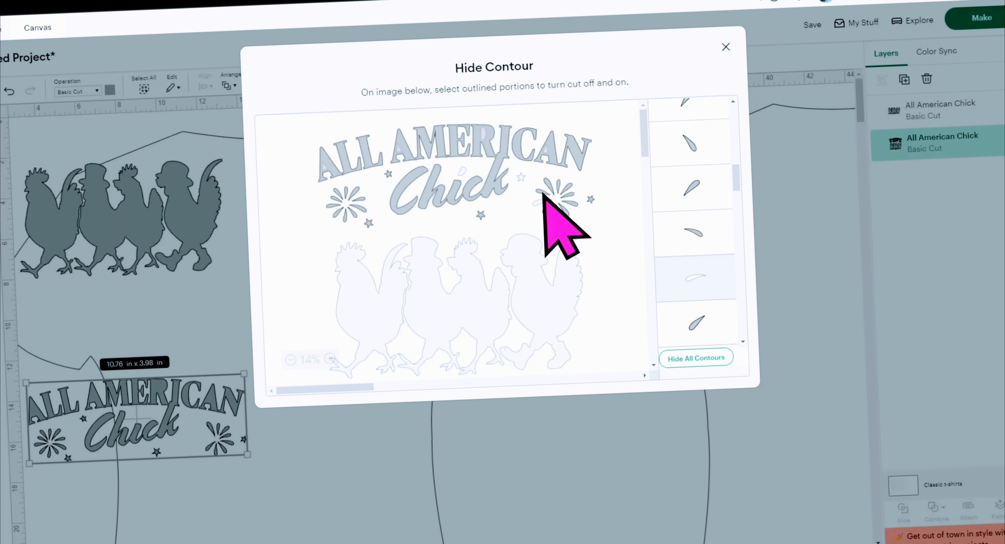
{"action": "left_click", "coordinate": [543, 204]}
{"action": "left_click", "coordinate": [521, 177]}
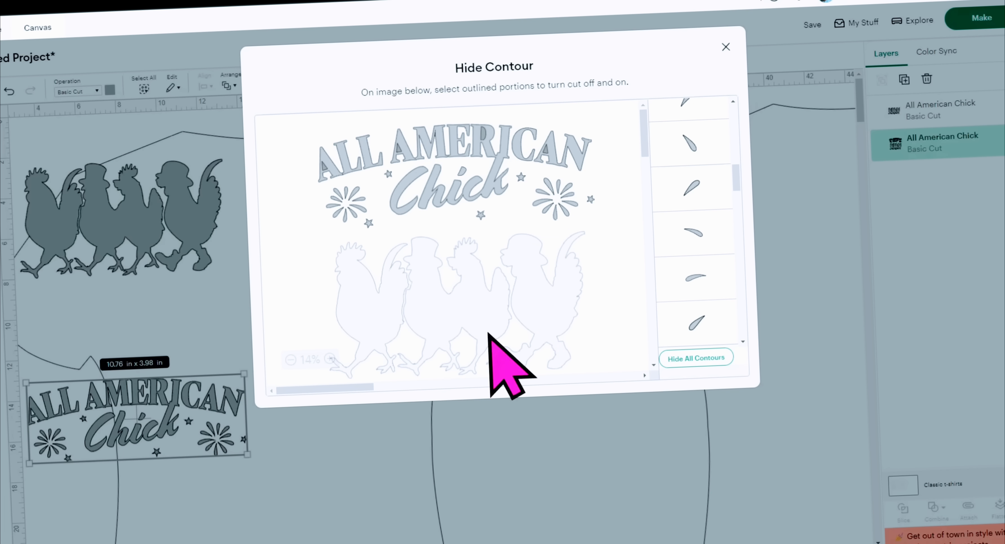
{"action": "left_click", "coordinate": [726, 47]}
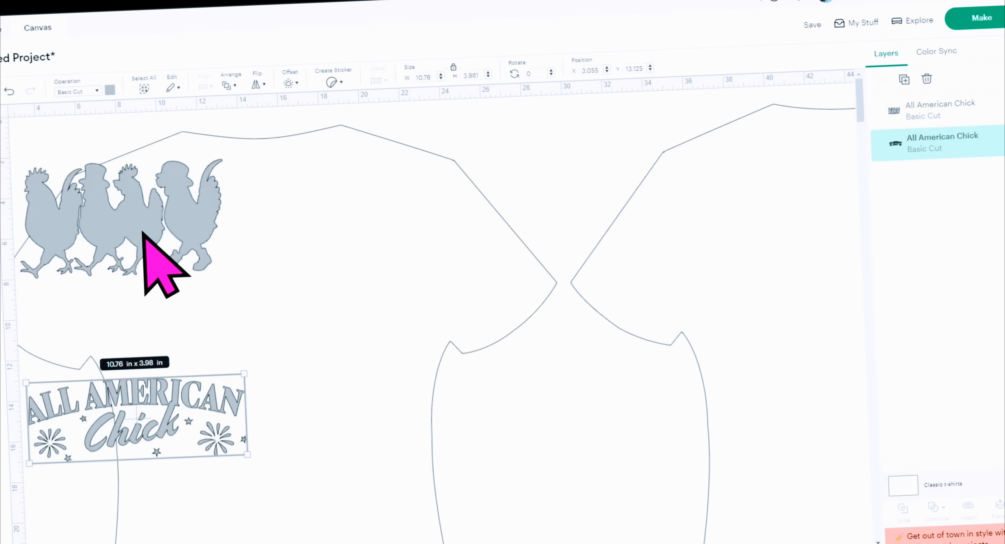
Move the chicken silhouettes onto the front shirt's chest and place the lettering layer directly above them.
{"action": "left_click_drag", "start_coordinate": [145, 233], "coordinate": [291, 341]}
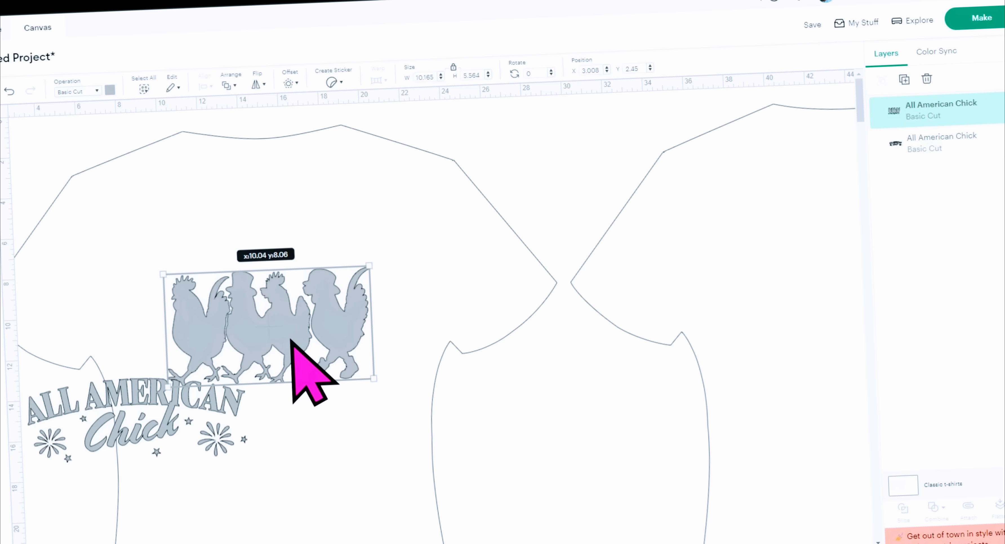
{"action": "left_click", "coordinate": [133, 400]}
{"action": "left_click_drag", "start_coordinate": [131, 398], "coordinate": [252, 211]}
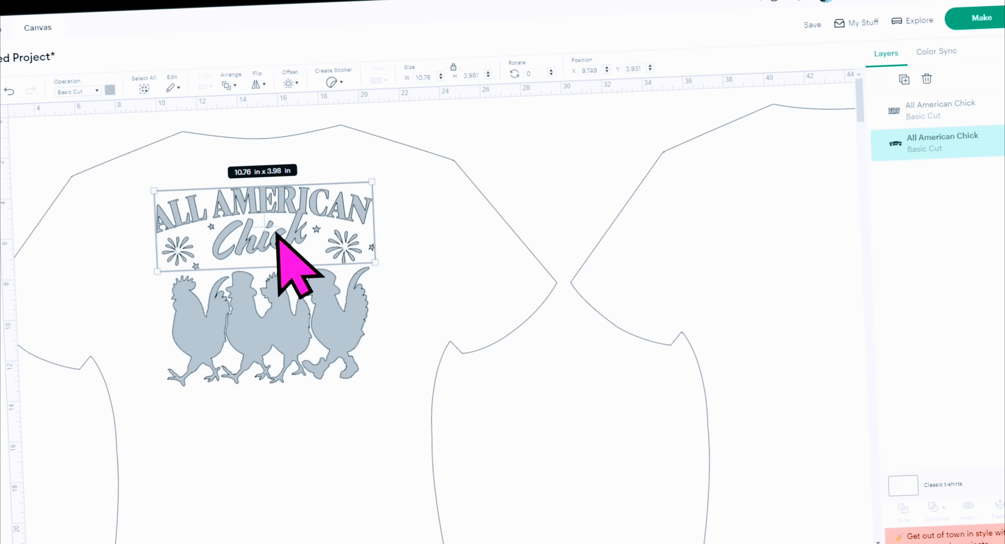
Select the lettering and chicken layers together and center them horizontally on each other.
{"action": "left_click_drag", "start_coordinate": [113, 190], "coordinate": [417, 418]}
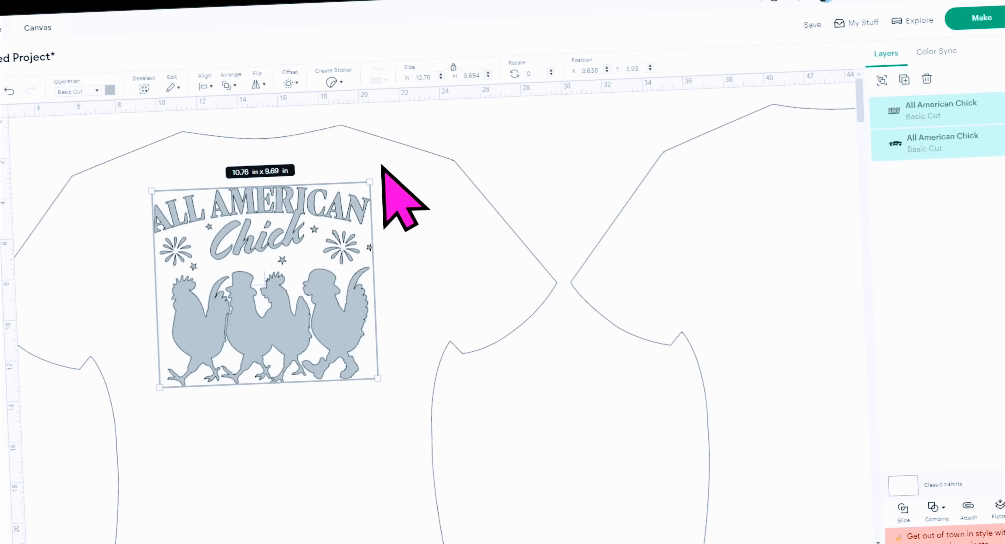
{"action": "left_click", "coordinate": [205, 85]}
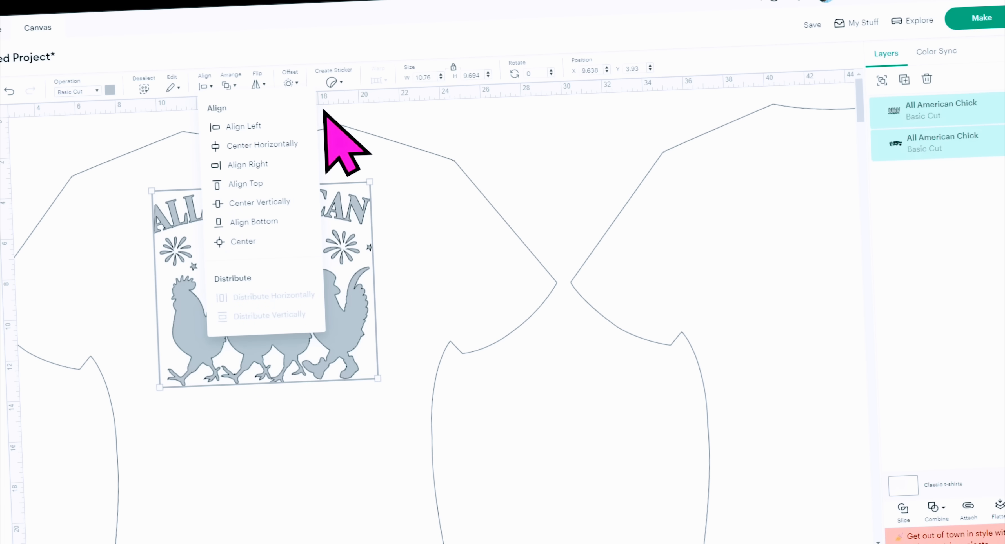
{"action": "left_click", "coordinate": [289, 141]}
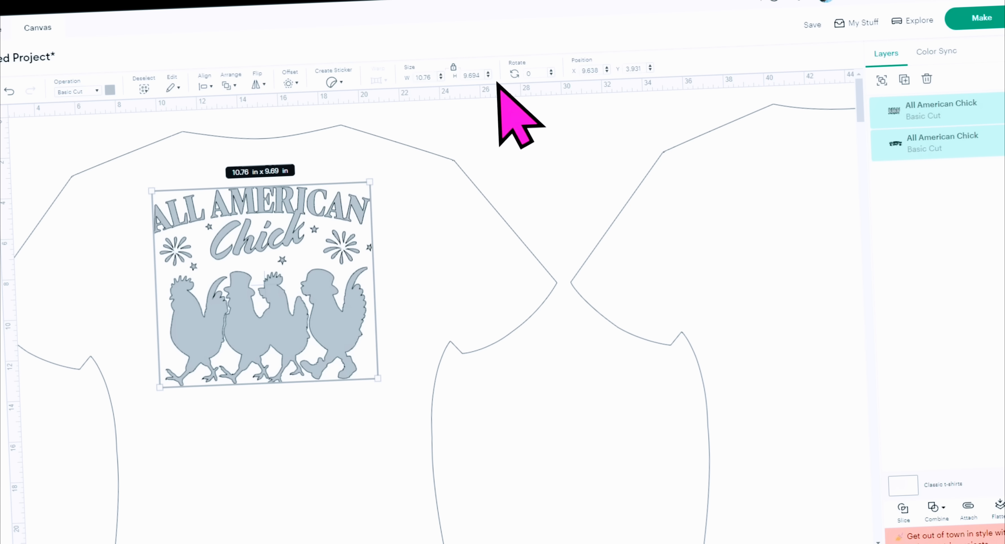
Set the height of the two selected layers to 10 in with the proportions locked.
{"action": "left_click", "coordinate": [475, 75]}
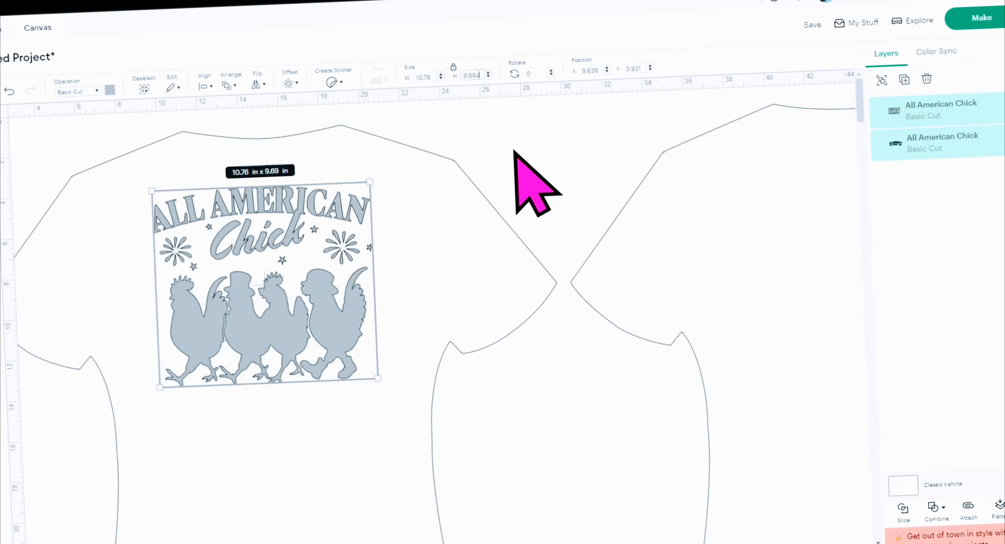
{"action": "double_click", "coordinate": [472, 75]}
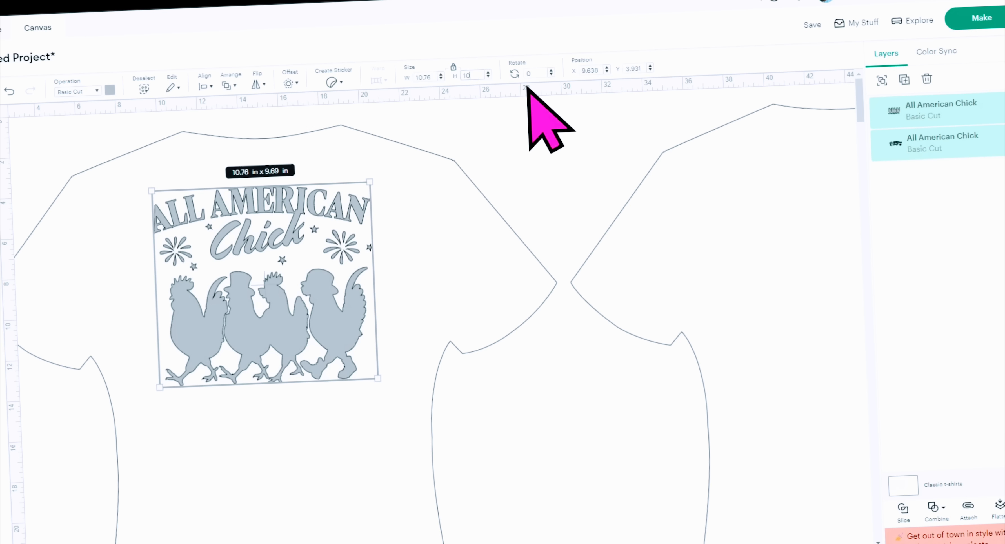
{"action": "type", "text": "10."}
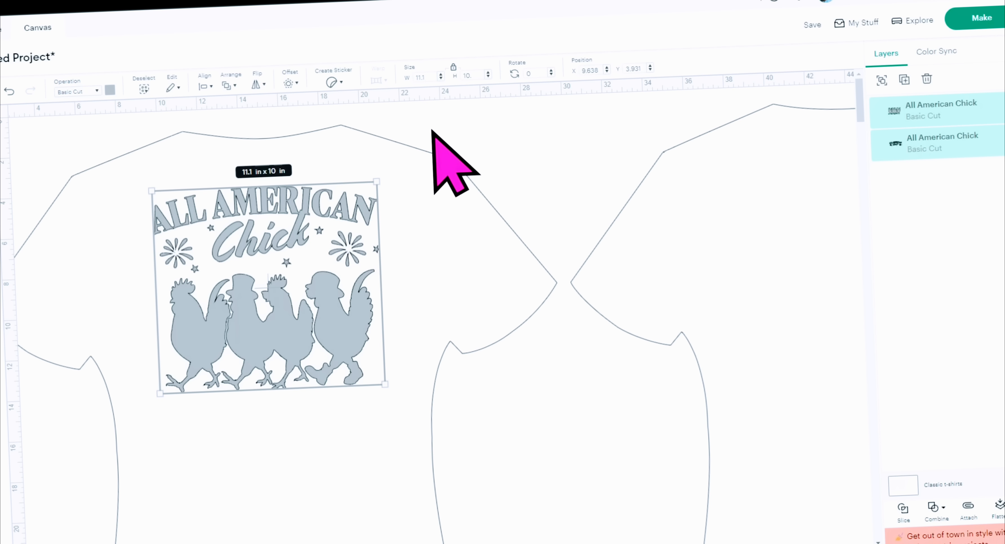
Unlock the proportions and shrink the selected layers slightly to about 10.96 in wide and 9.92 in high.
{"action": "left_click", "coordinate": [454, 70]}
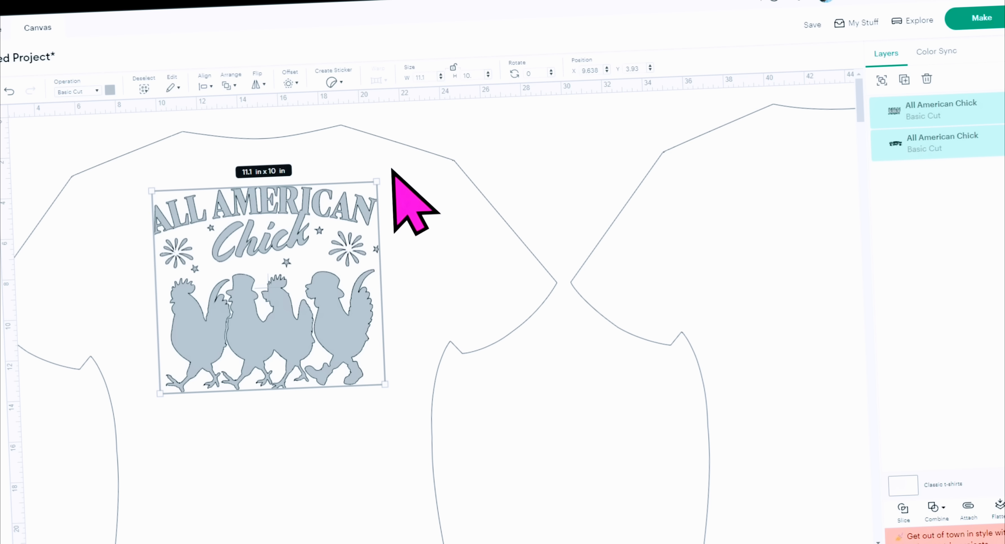
{"action": "left_click_drag", "start_coordinate": [377, 178], "coordinate": [374, 179]}
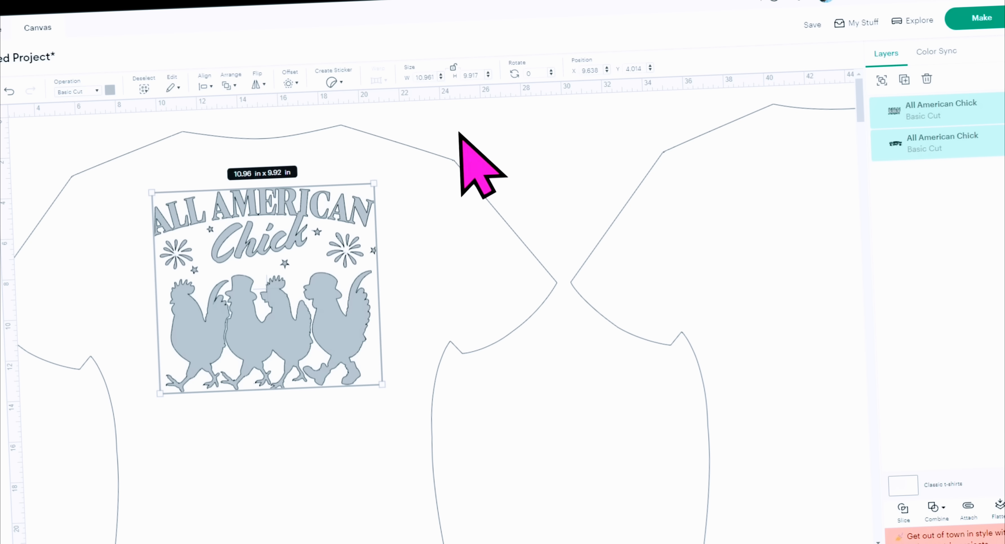
Set the selected layers' width to 10.8 in and fine-tune their size to about 10.83 in wide and 9.89 in high.
{"action": "left_click", "coordinate": [424, 77]}
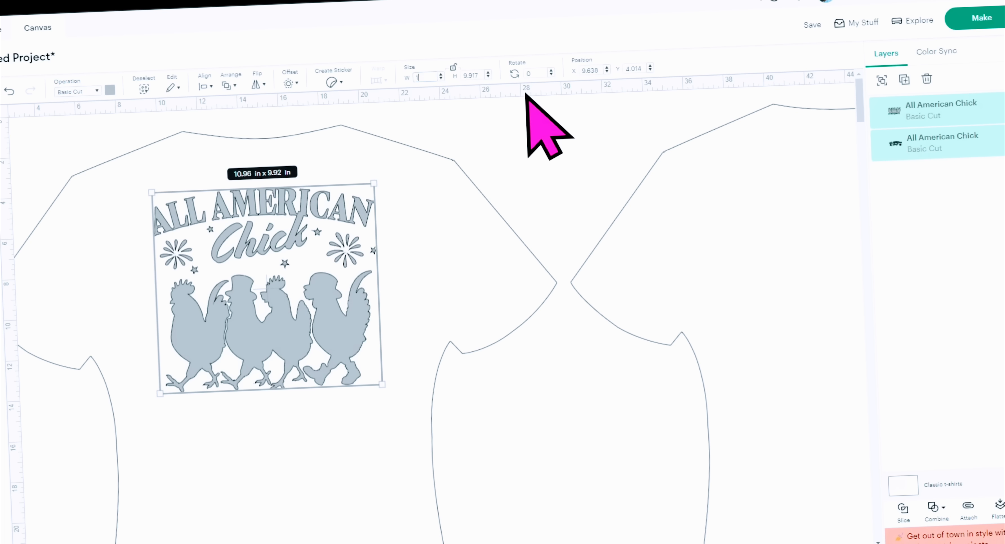
{"action": "key", "text": "Return"}
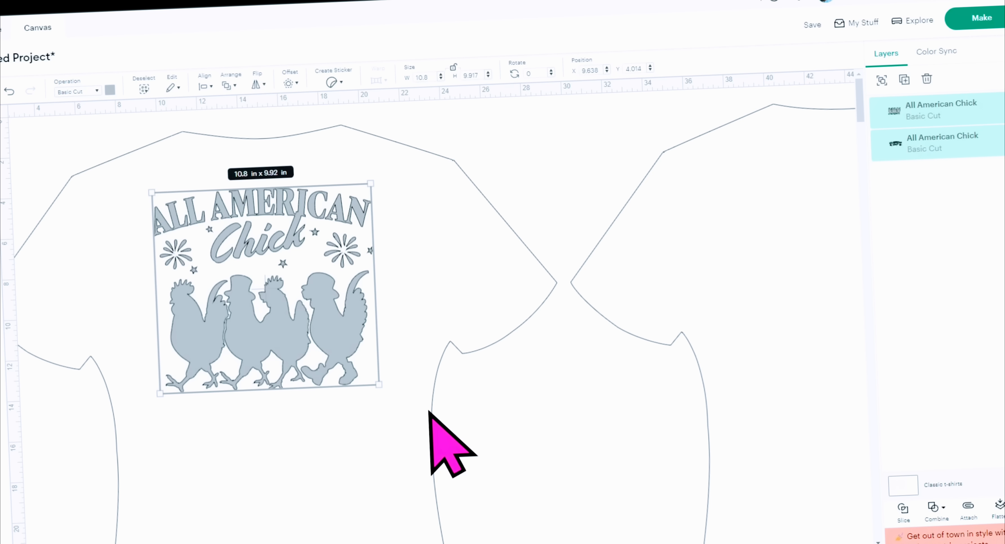
{"action": "left_click_drag", "start_coordinate": [379, 385], "coordinate": [380, 384]}
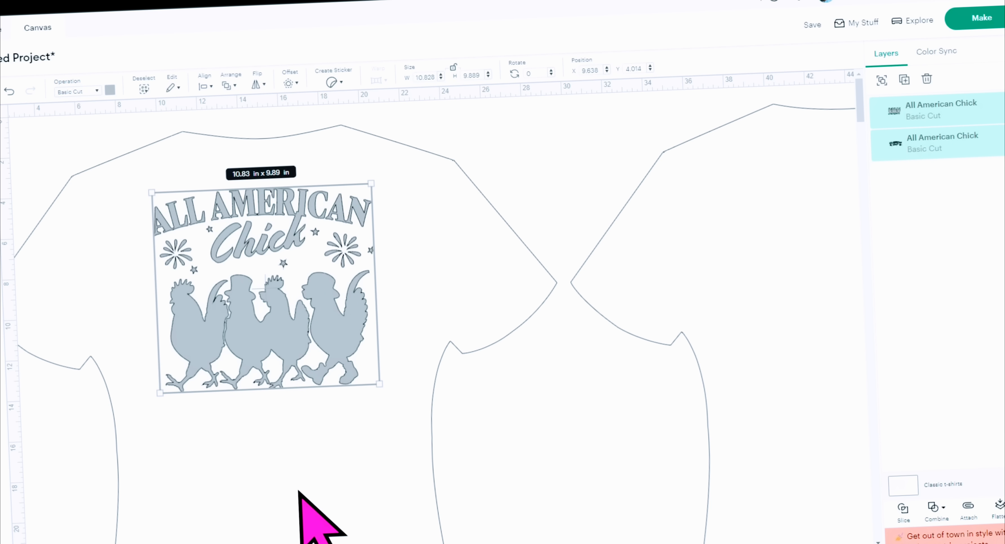
Change the operation of the selected lettering and chicken layers to Print Then Cut.
{"action": "left_click", "coordinate": [78, 92]}
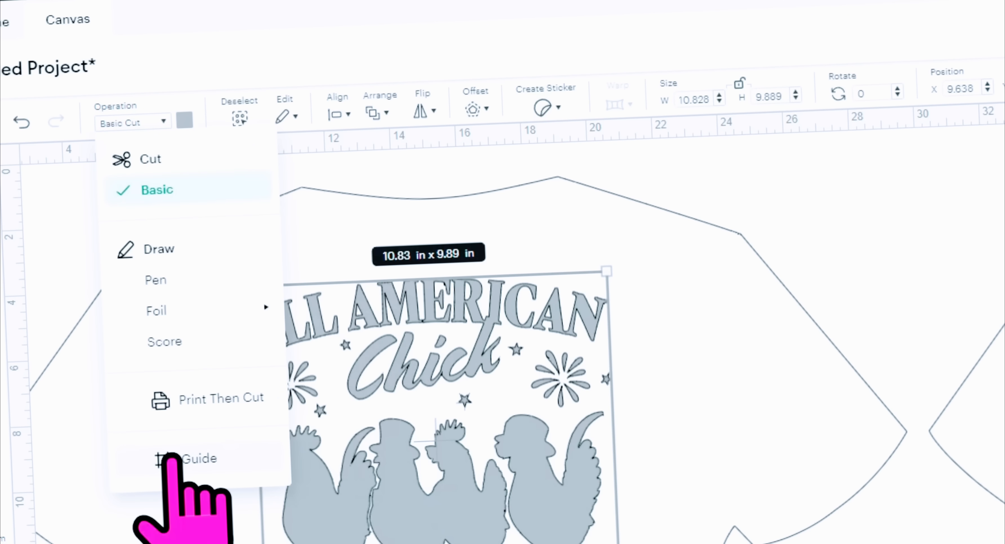
{"action": "left_click", "coordinate": [193, 398]}
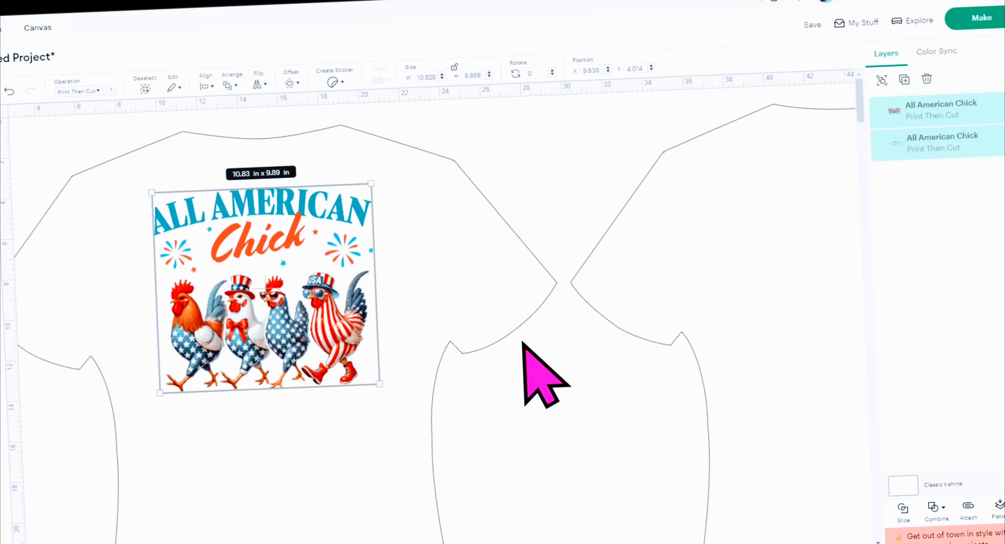
Start making the project and save it under the title "all american chick bigger bigger".
{"action": "left_click", "coordinate": [982, 19]}
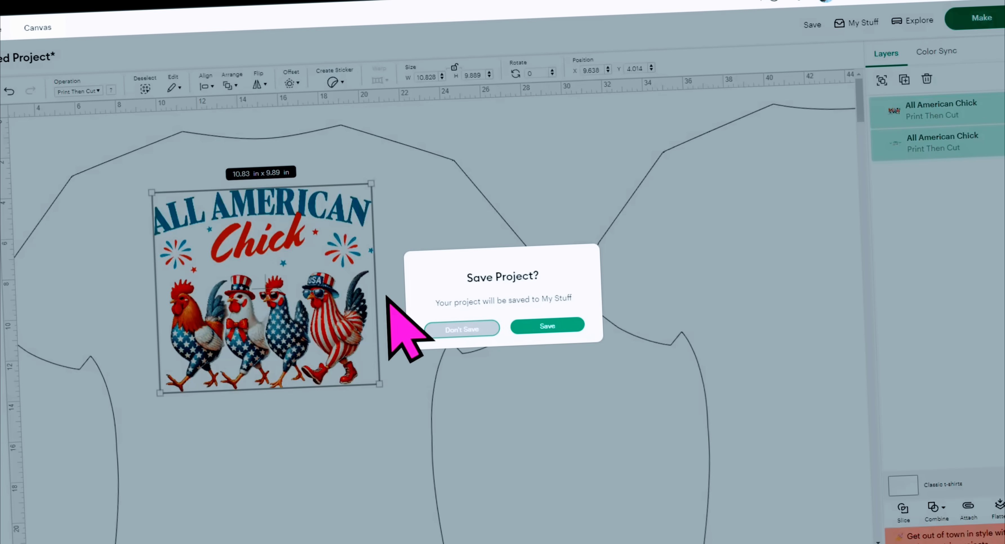
{"action": "left_click", "coordinate": [564, 327]}
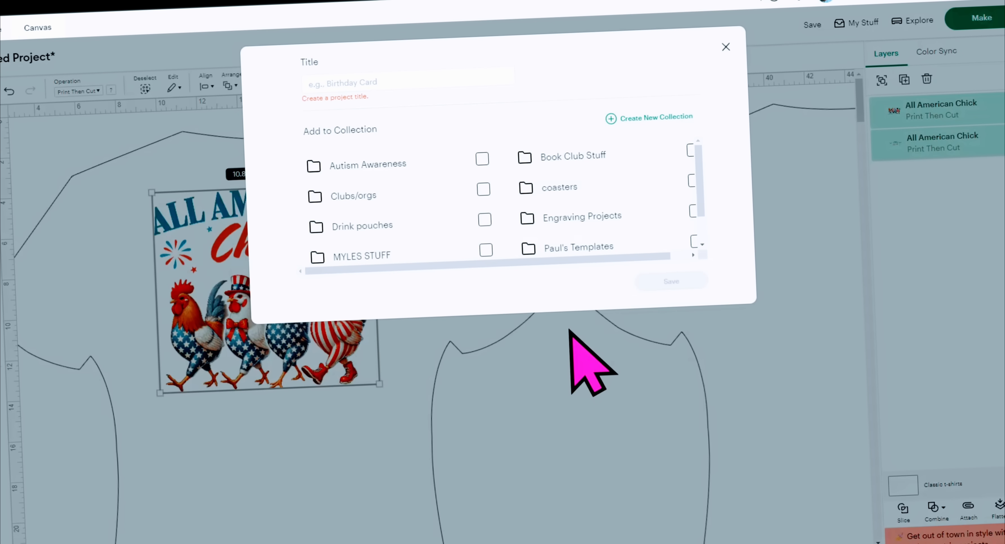
{"action": "left_click", "coordinate": [384, 78]}
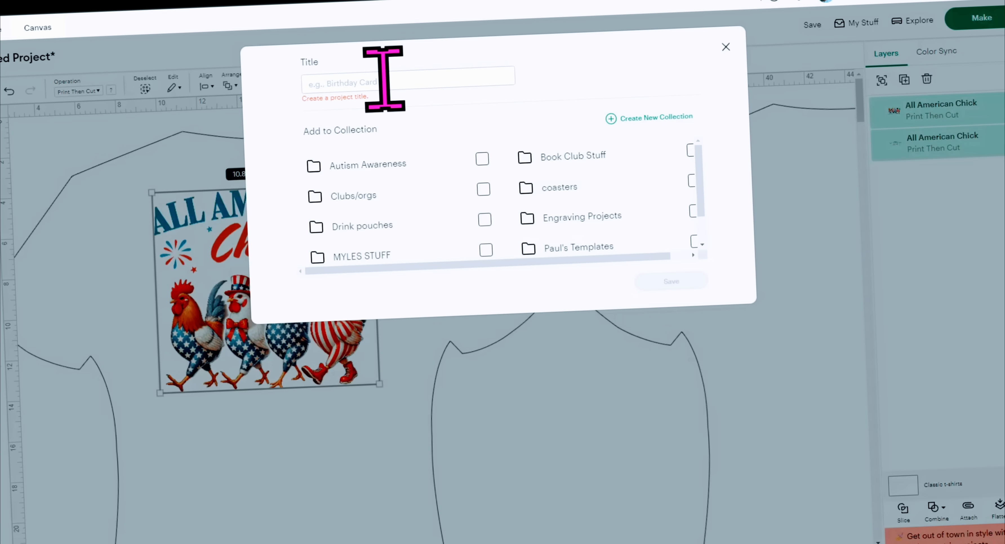
{"action": "type", "text": "all american chick bigger bigger"}
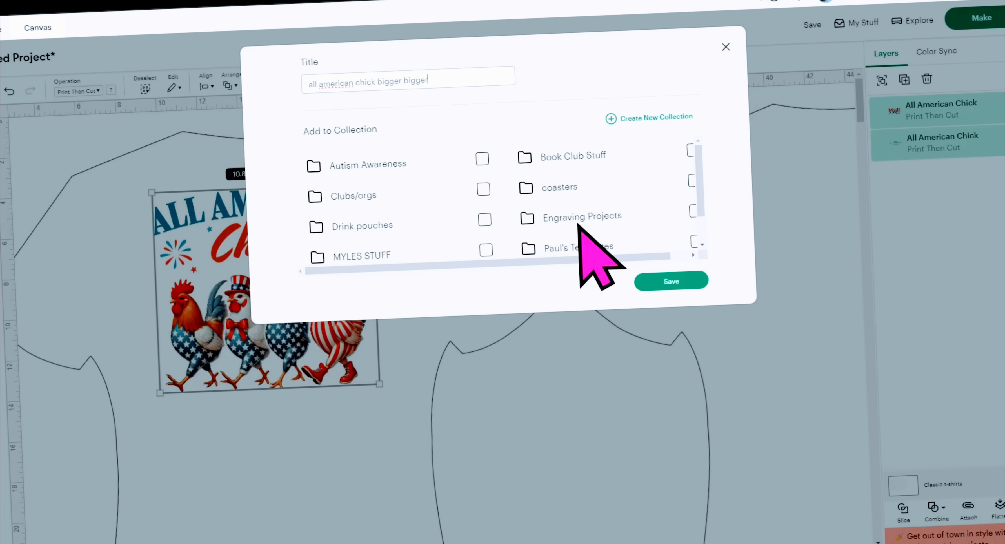
{"action": "left_click", "coordinate": [672, 282]}
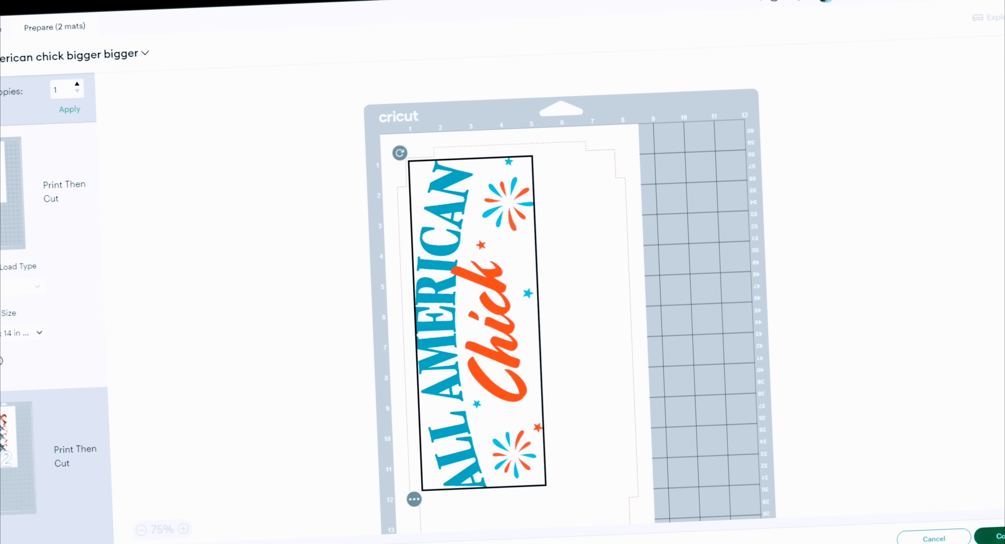
Continue to print setup and send the lettering mat to the EPSON ET-15000 Series with bleed off and the system dialog on.
{"action": "left_click", "coordinate": [990, 536]}
{"action": "left_click", "coordinate": [179, 256]}
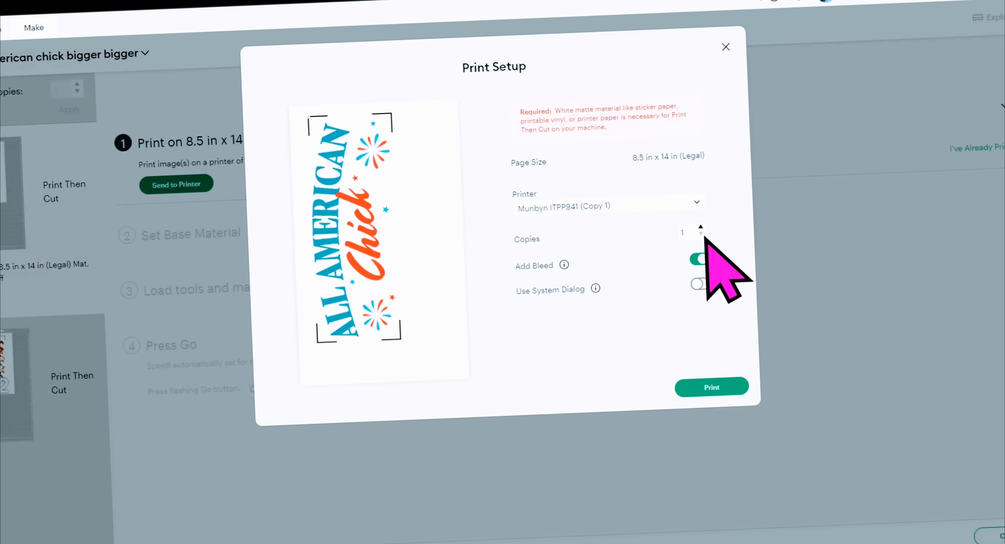
{"action": "left_click", "coordinate": [698, 206]}
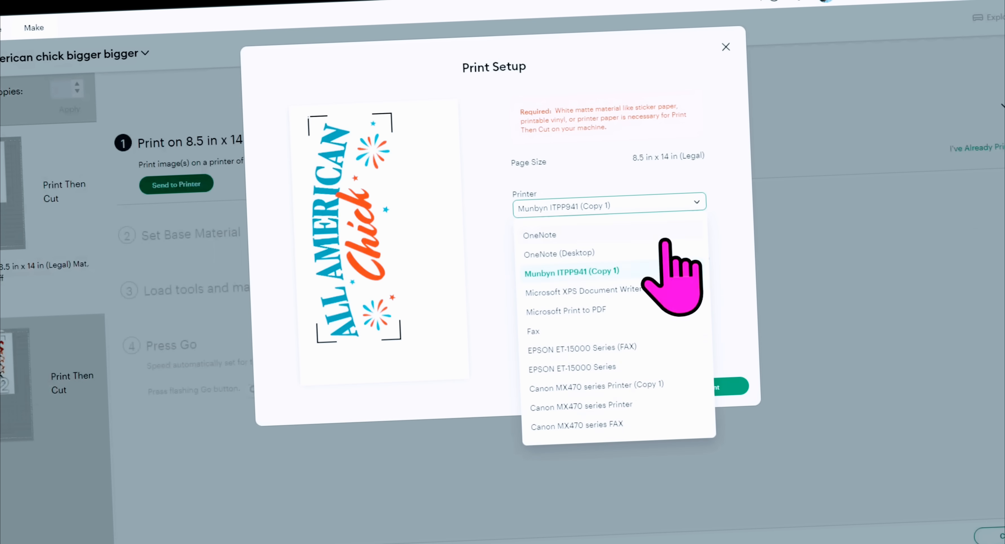
{"action": "left_click", "coordinate": [586, 366]}
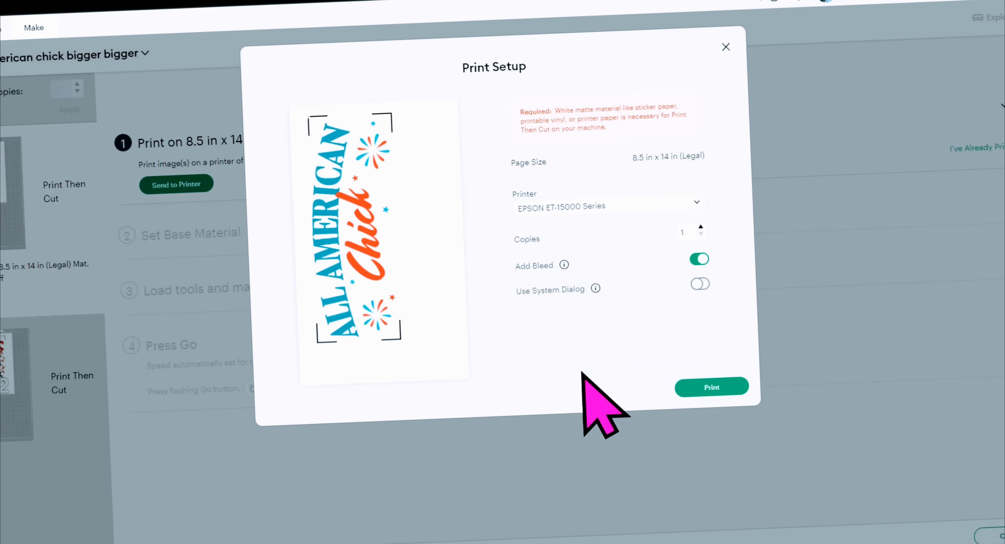
{"action": "left_click", "coordinate": [700, 260]}
{"action": "left_click", "coordinate": [701, 284]}
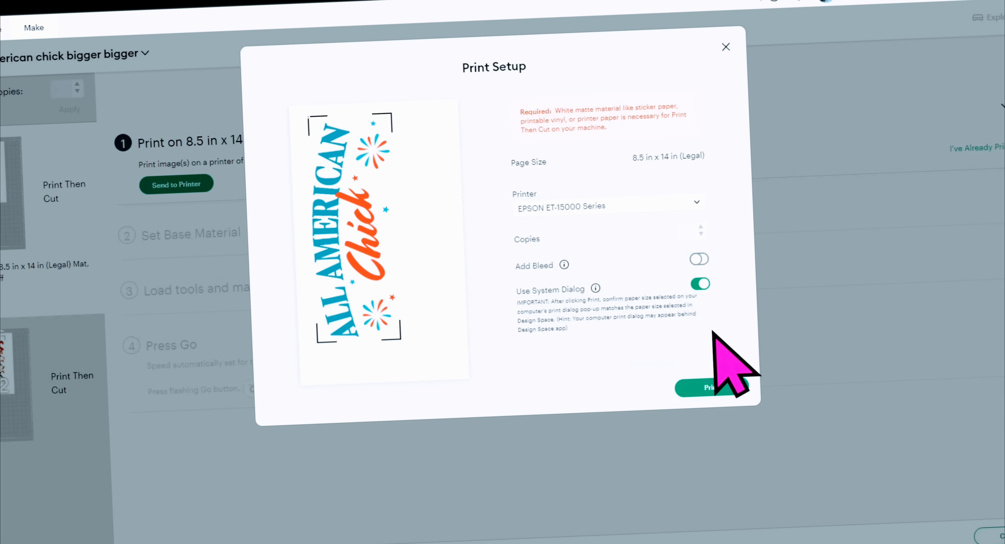
{"action": "left_click", "coordinate": [711, 388]}
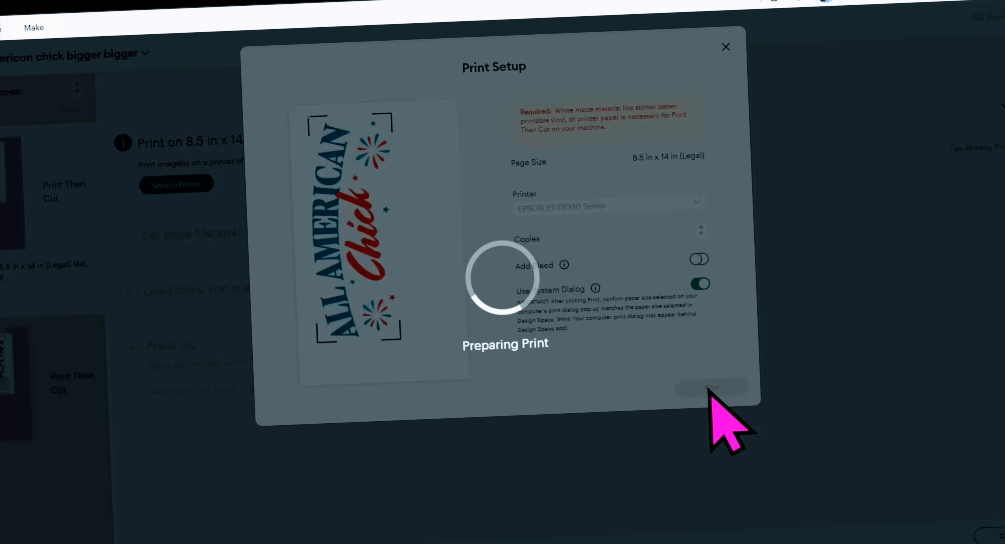